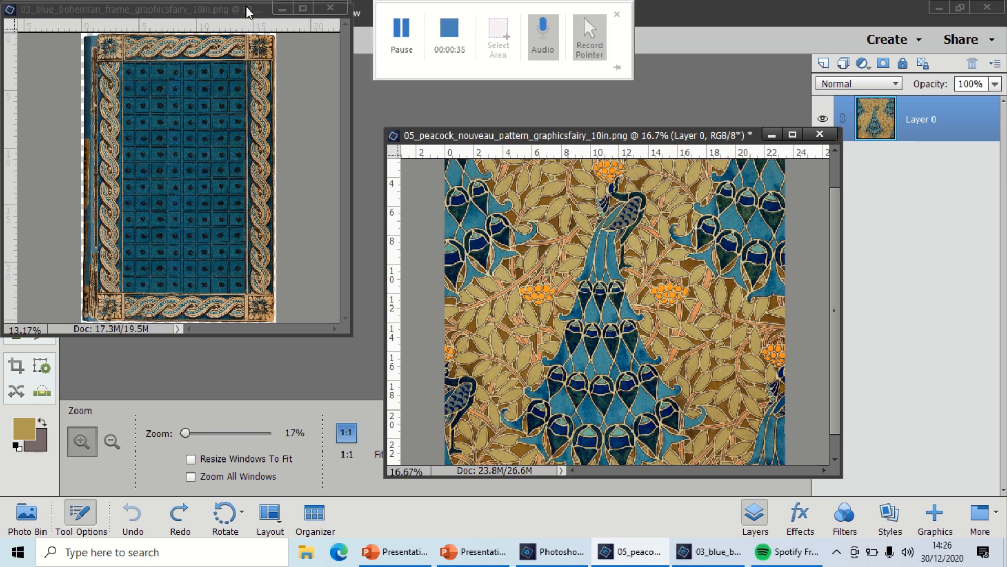
Reposition the blue bohemian frame and peacock pattern image windows lower in the workspace, side by side
drag(246, 9, 248, 103)
click(549, 136)
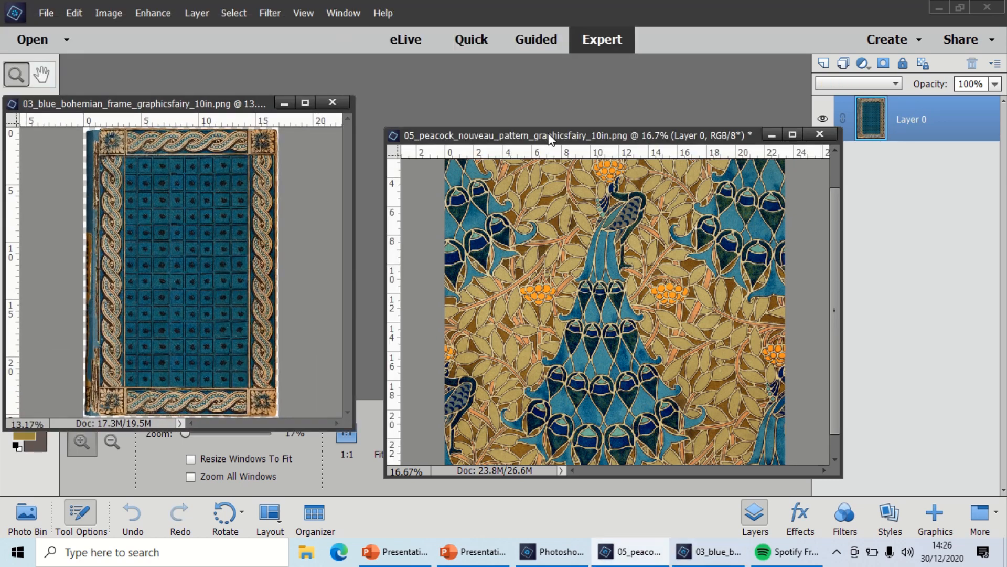
drag(549, 135, 535, 159)
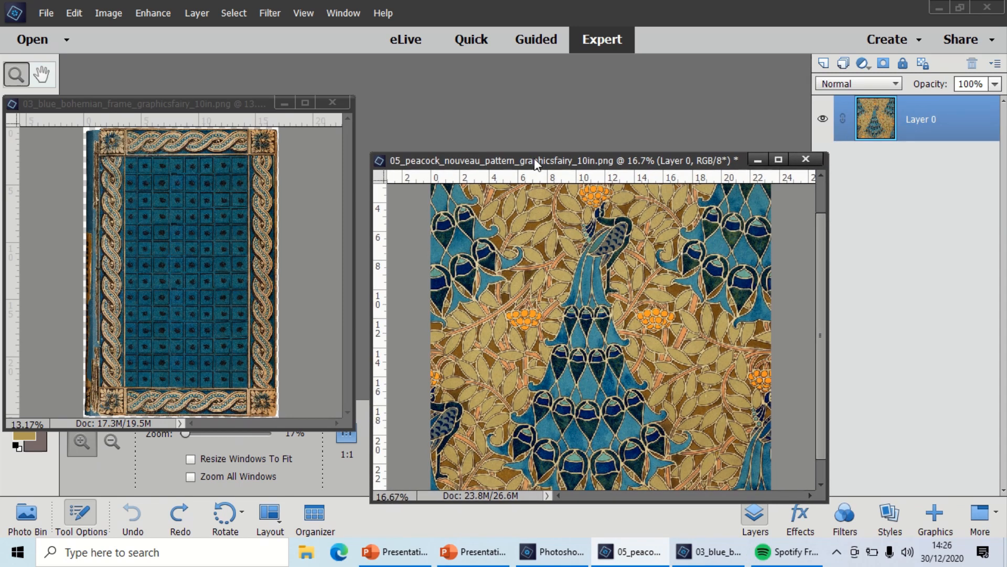
Rename the layer of the peacock pattern image to "peacock"
right_click(923, 124)
click(885, 126)
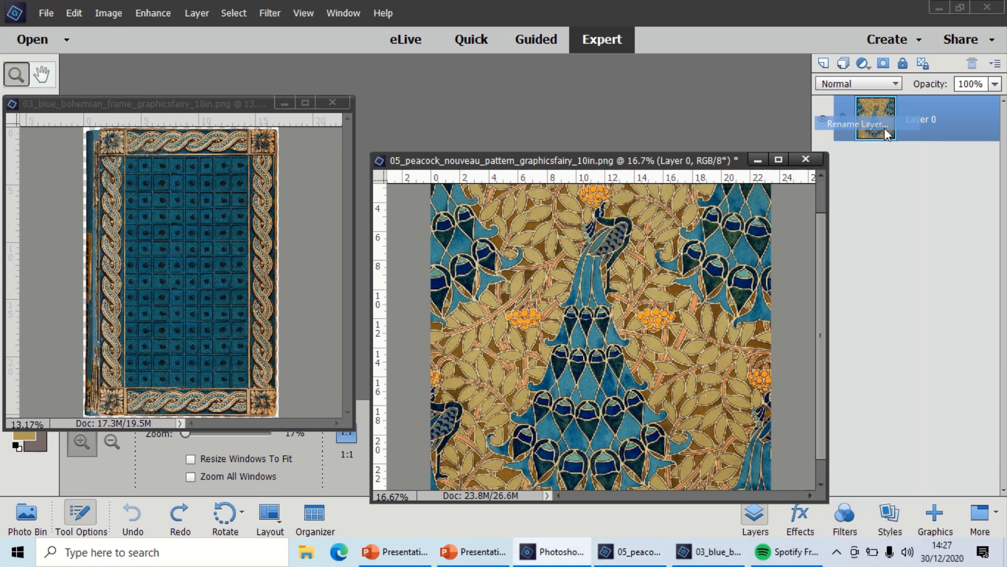
text(peacock)
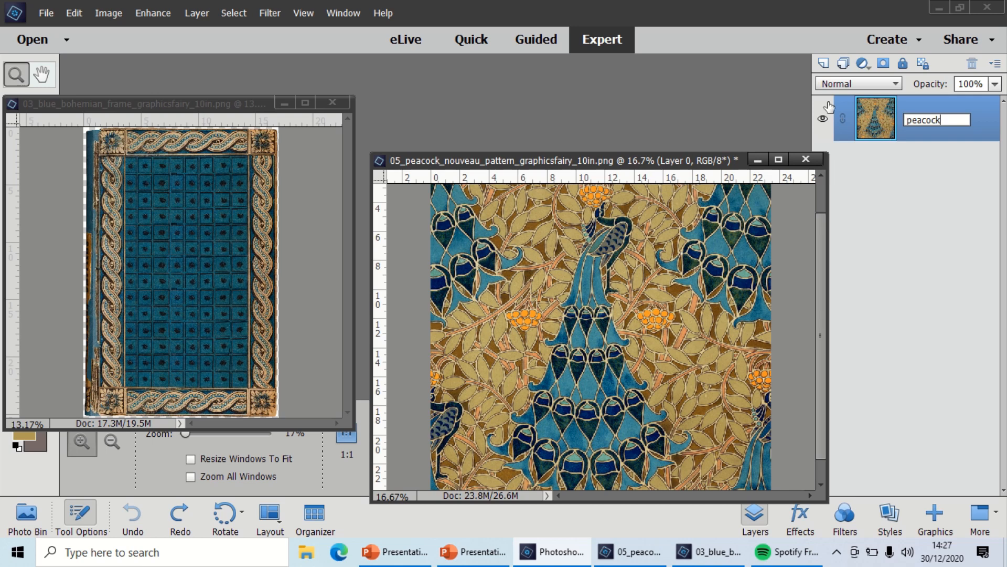
key(Return)
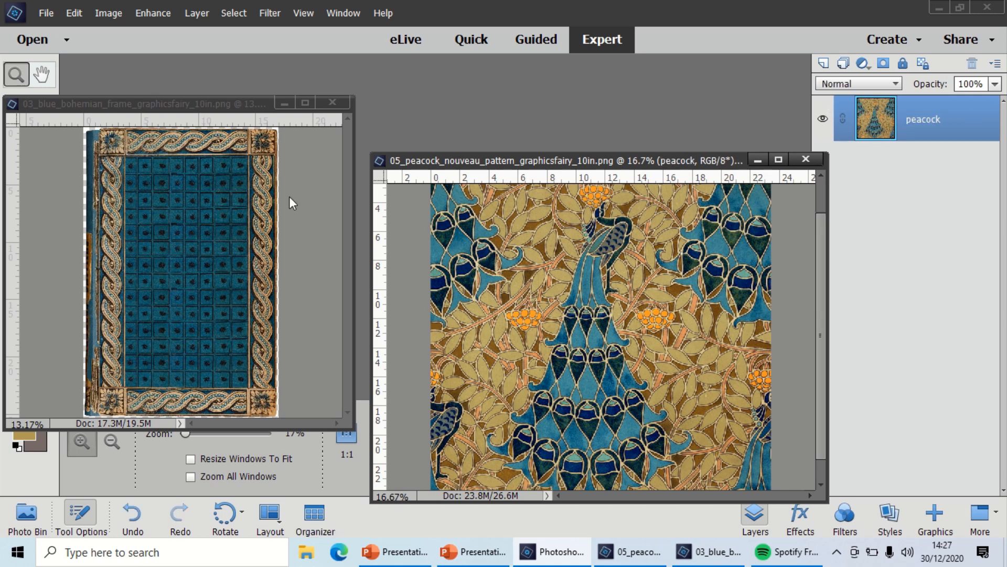
Rename the layer of the blue bohemian frame image to "book plate"
click(265, 146)
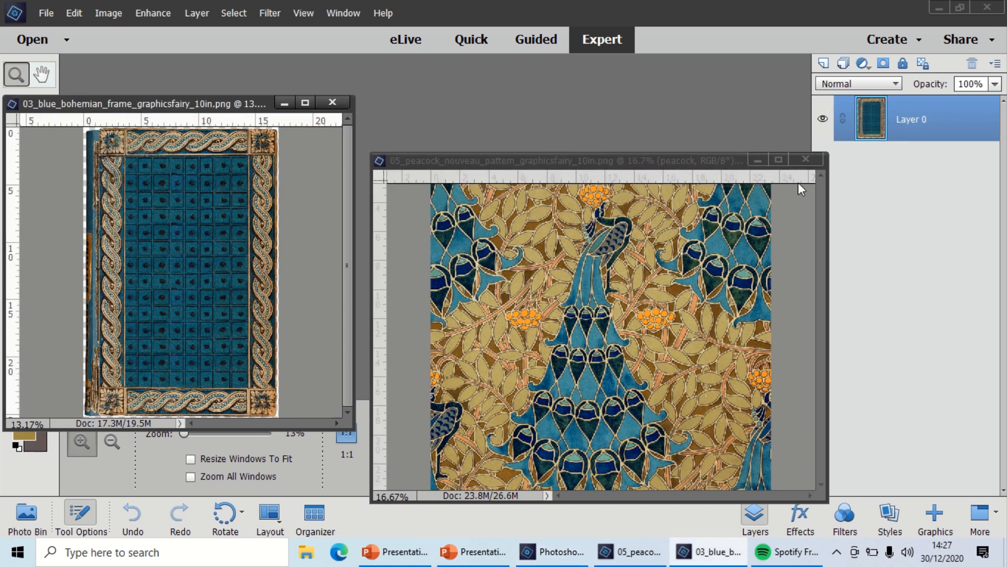
right_click(940, 112)
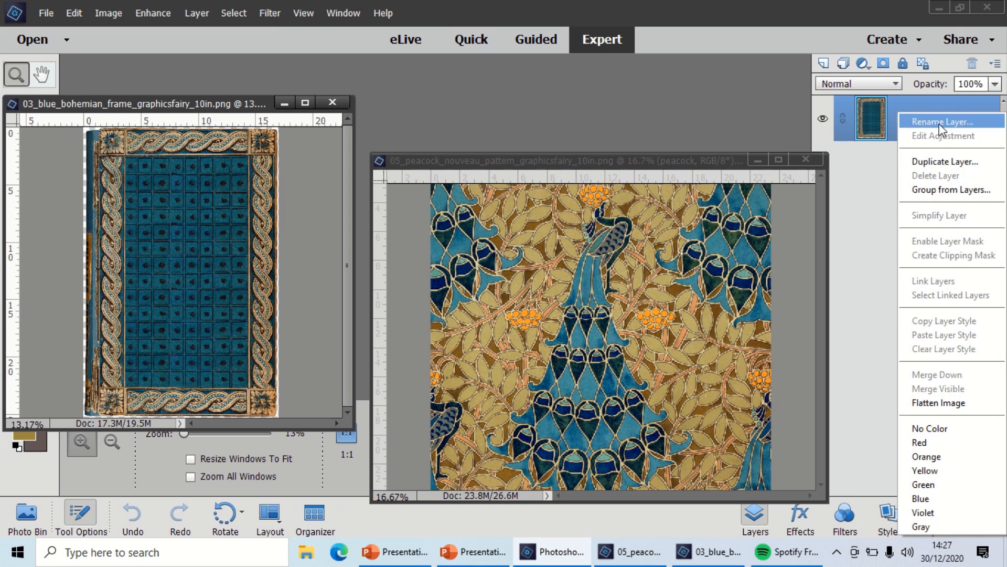
click(939, 122)
text(boo)
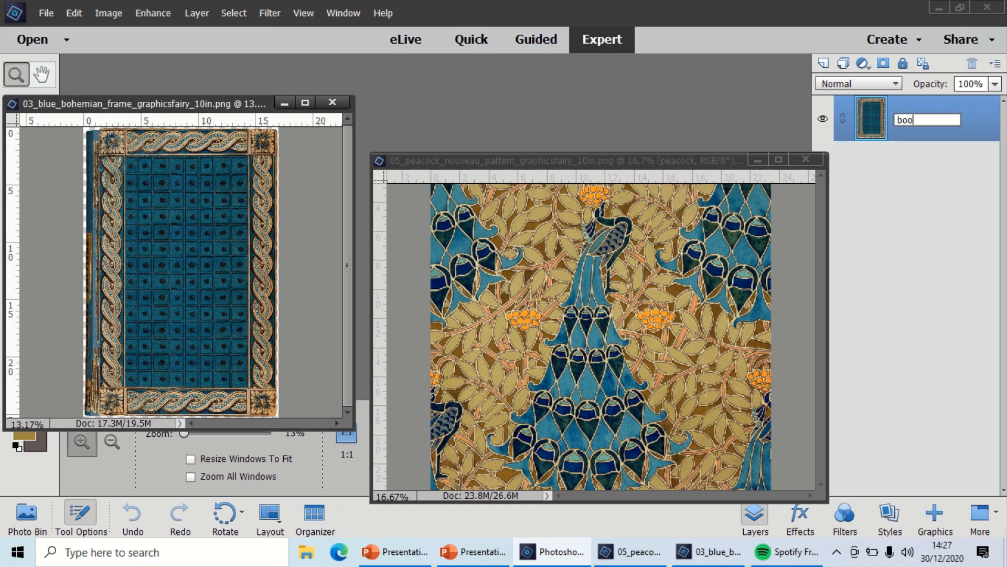
text(k plate)
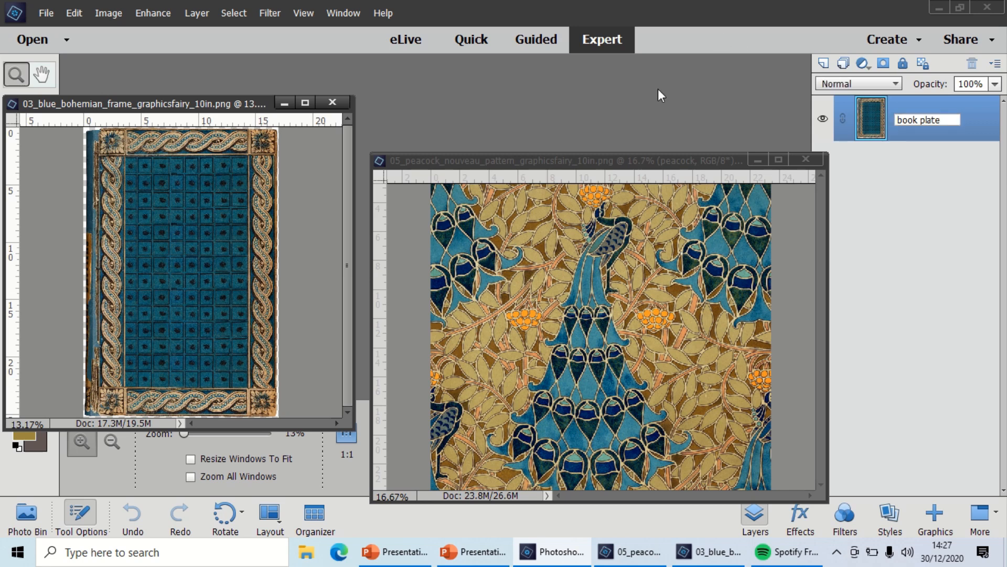
key(Return)
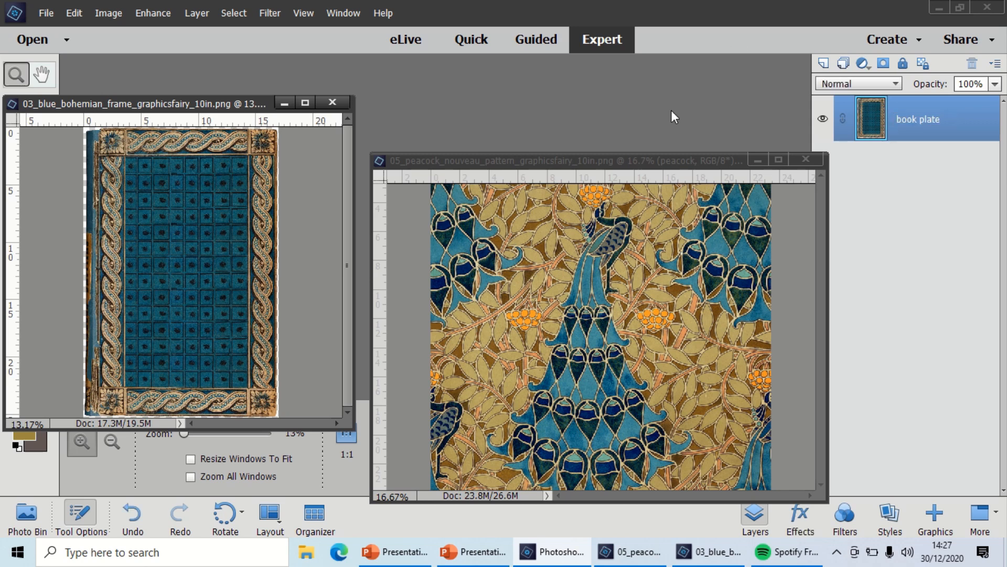
Make the peacock pattern the active image, then move its window up and widen it beside the book cover
click(651, 164)
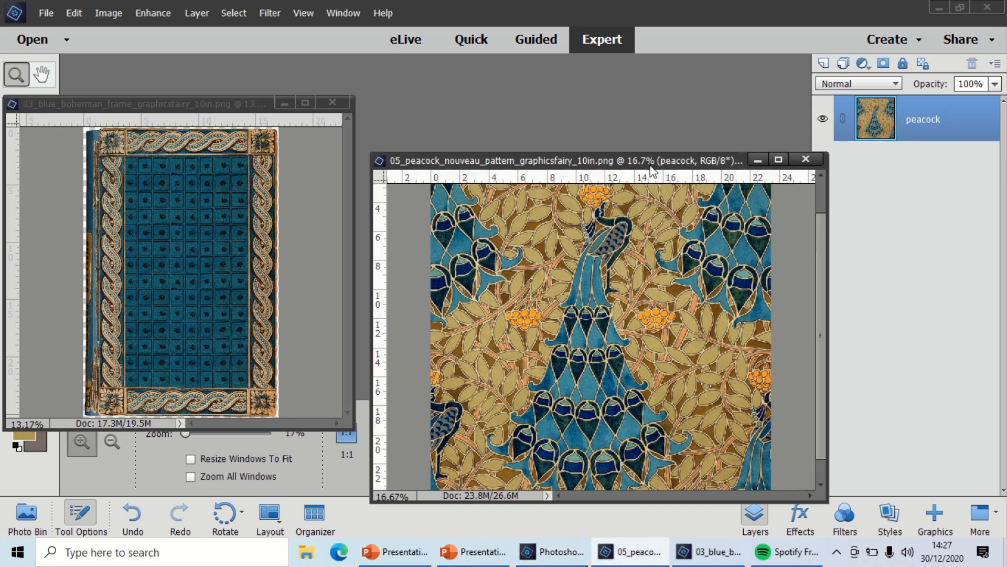
click(244, 105)
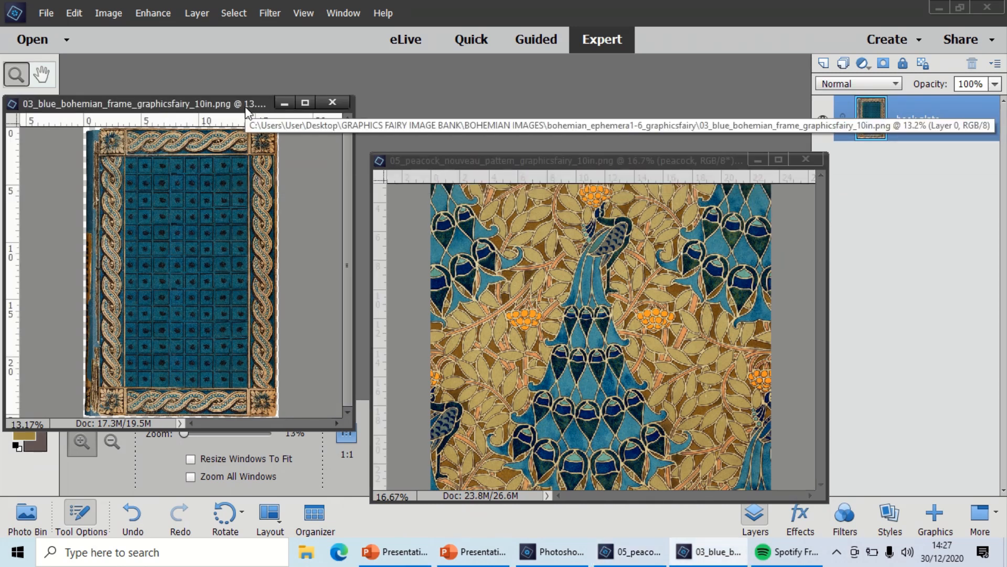
click(461, 157)
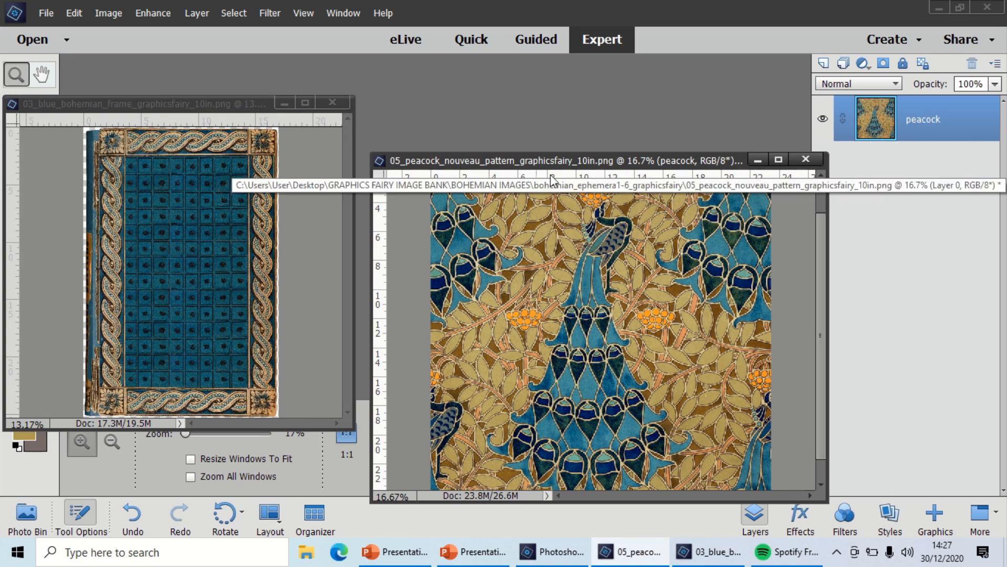
drag(561, 157, 557, 88)
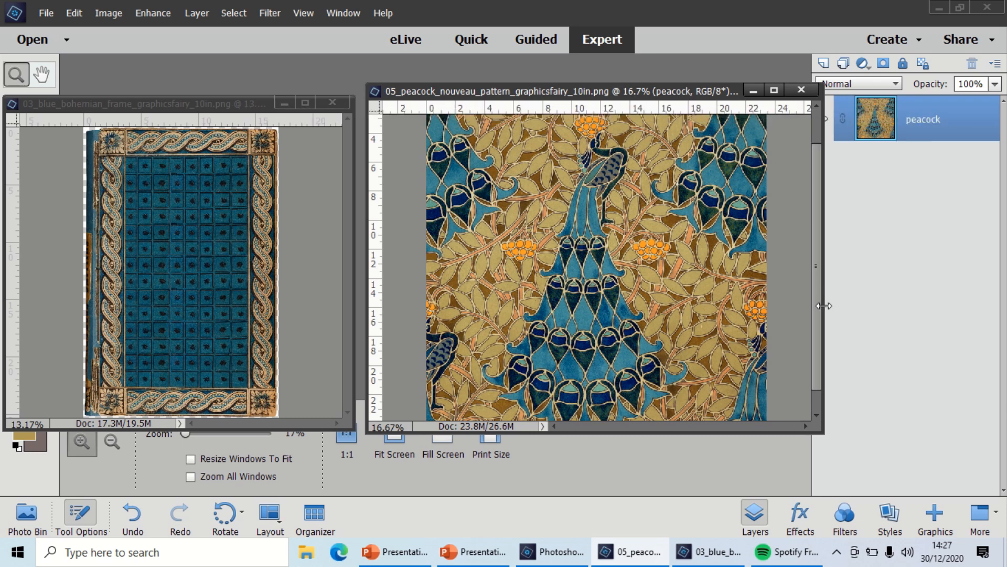
drag(822, 312, 905, 299)
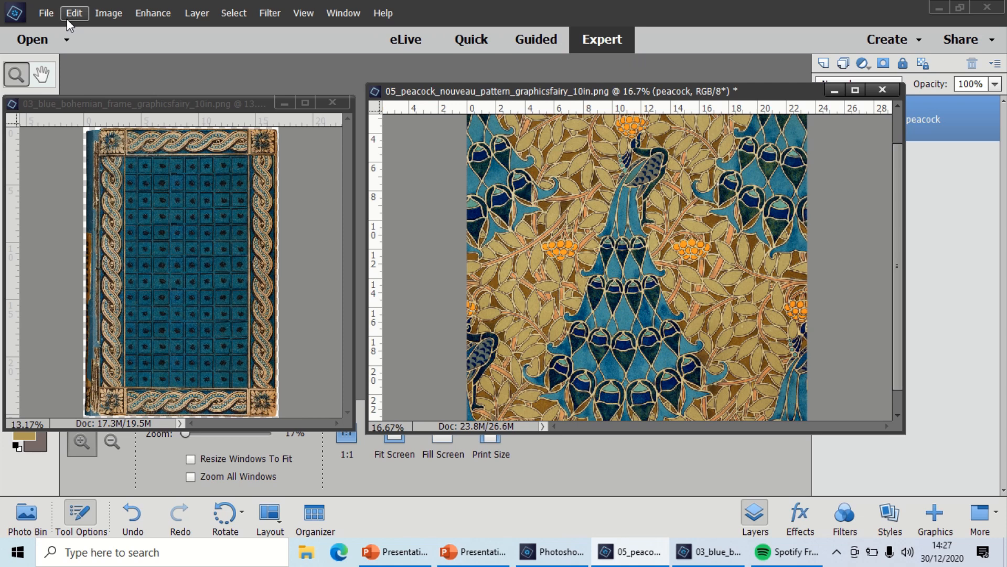
Open Replace Color for the peacock layer and place the dialog so the pattern can be sampled
click(147, 12)
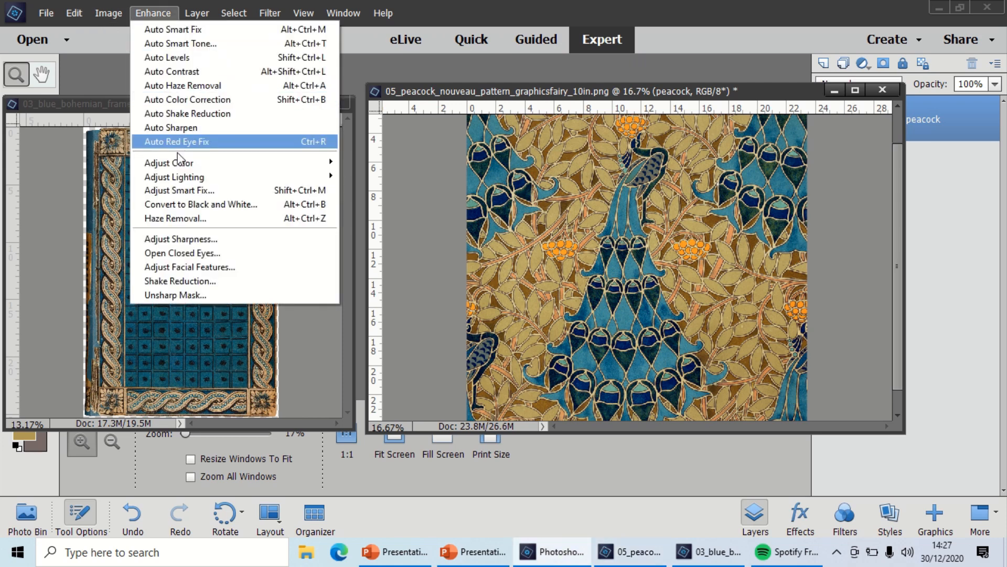
mouse_move(181, 155)
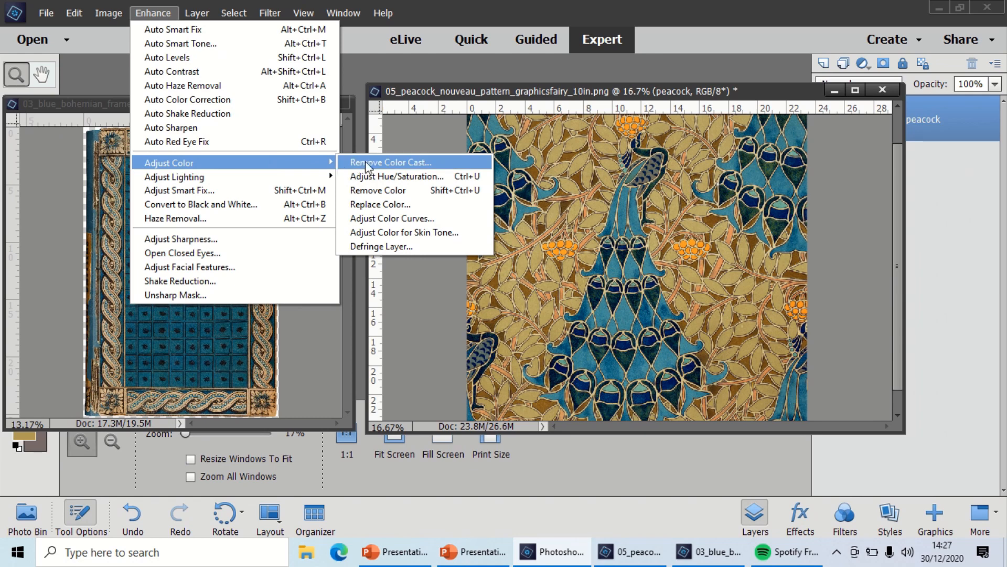
click(372, 206)
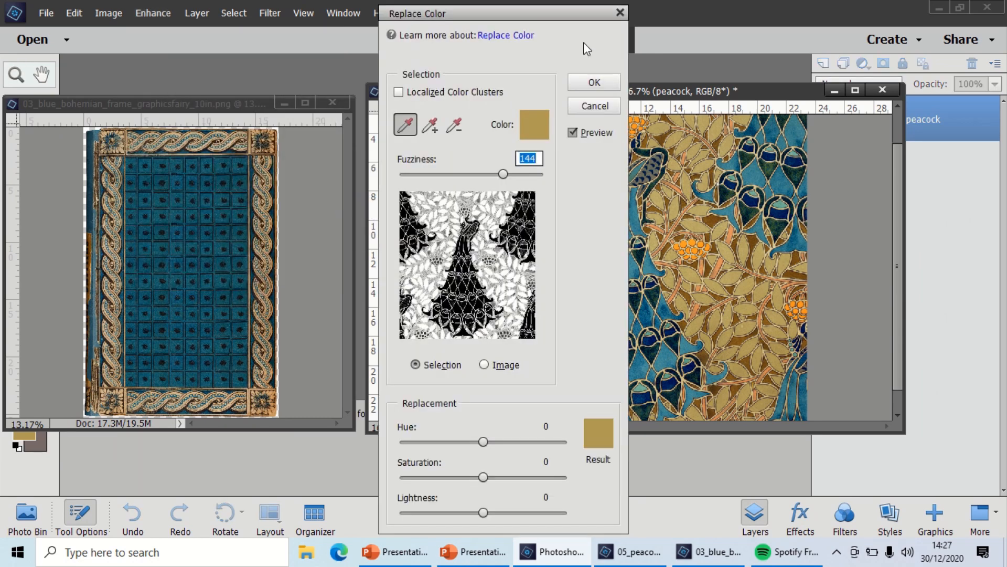
drag(568, 11, 505, 13)
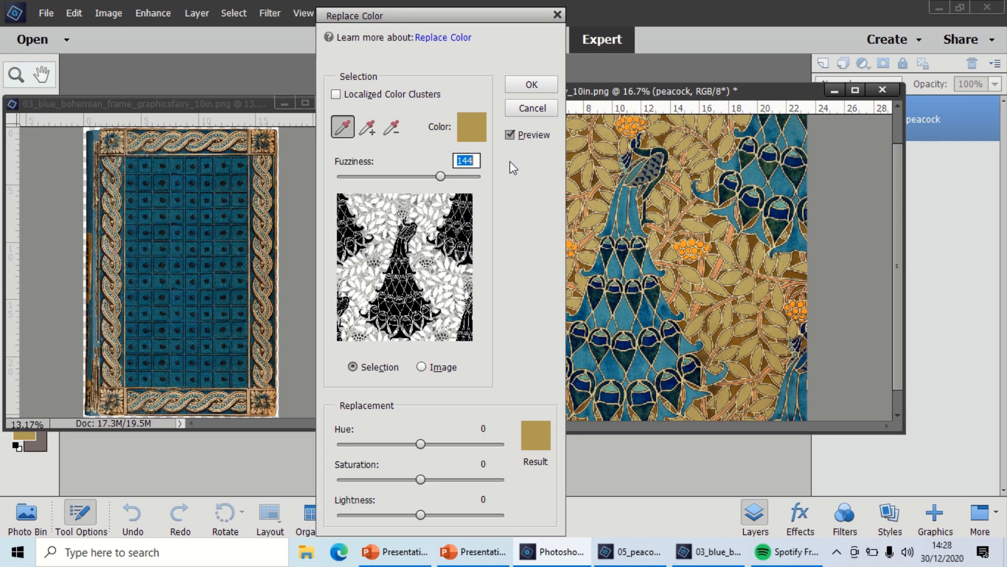
Sample the pattern's brown, orange, peacock teal and golden leaf colors in turn to compare the areas each selects
click(714, 224)
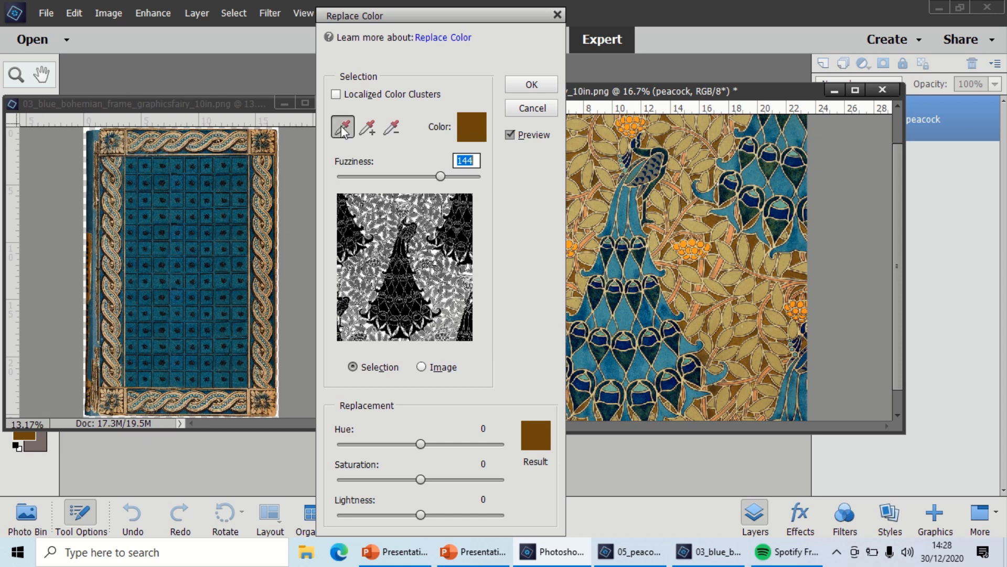
click(683, 248)
click(683, 213)
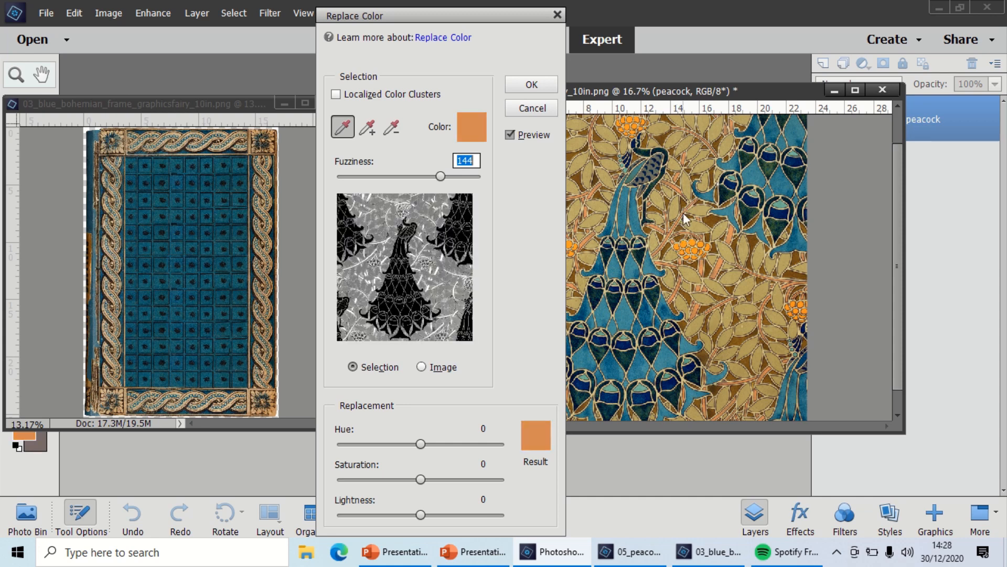
click(691, 177)
click(754, 170)
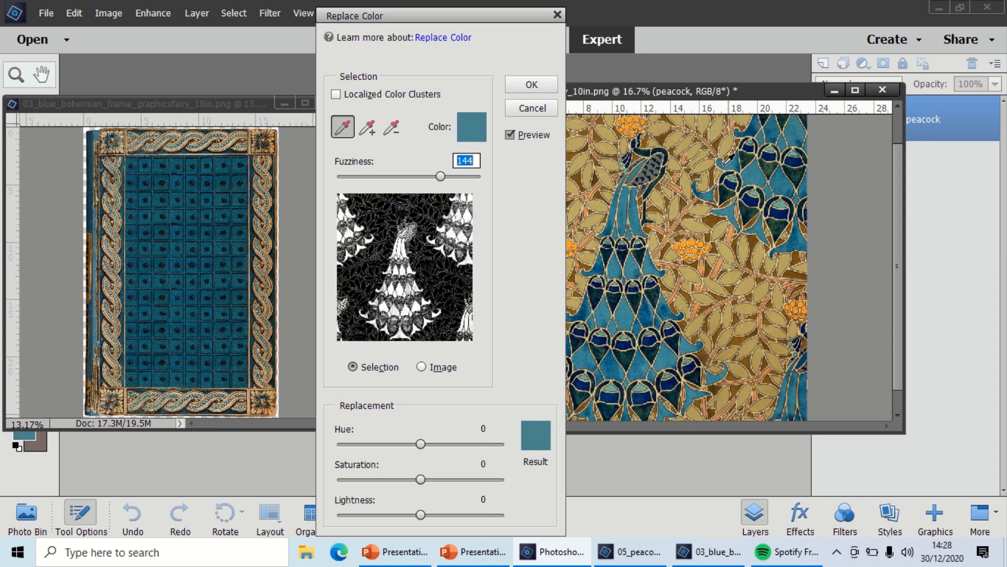
click(699, 152)
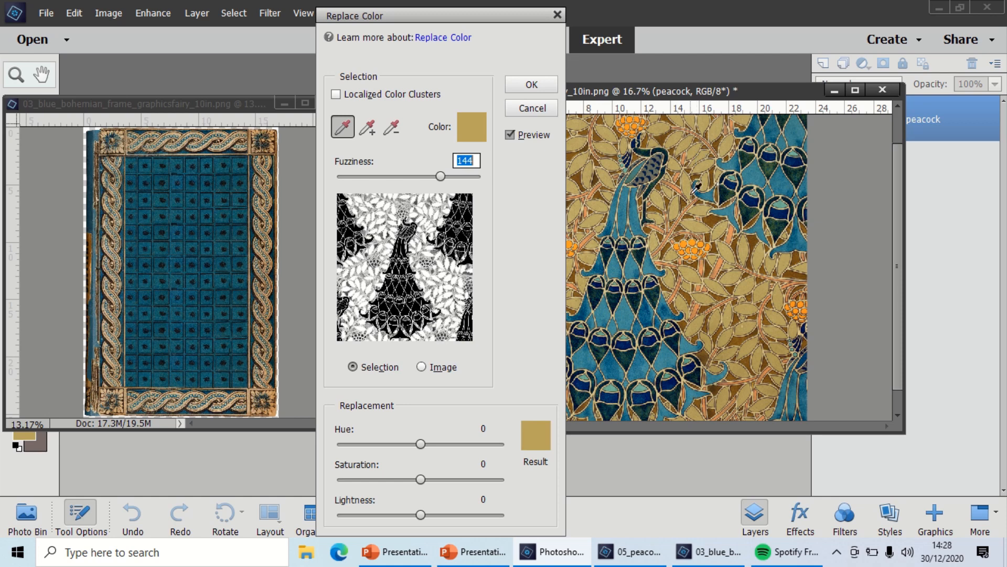
Sample the pattern's brown background as the color to replace and set the result color to the book cover's teal, 306166
click(722, 214)
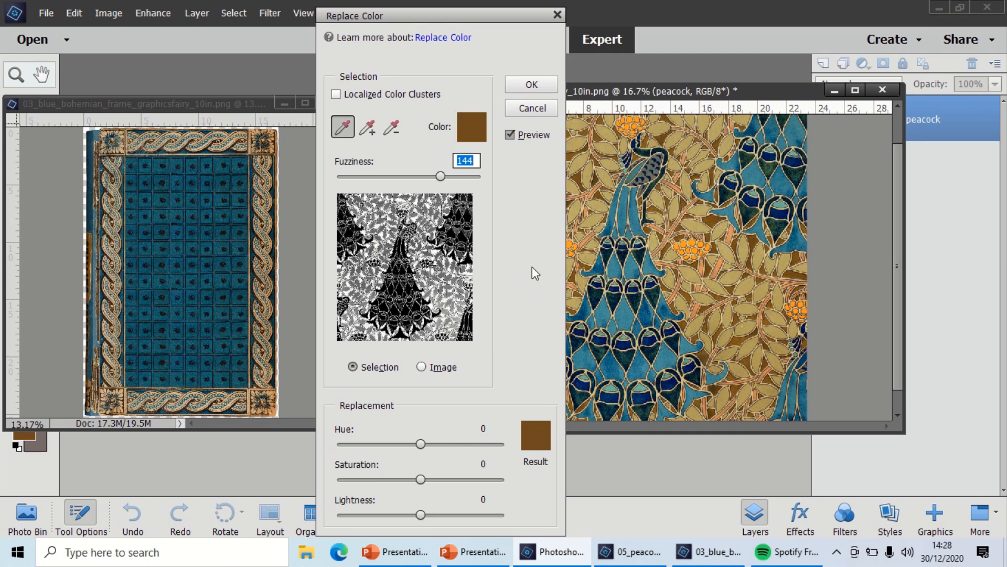
click(536, 429)
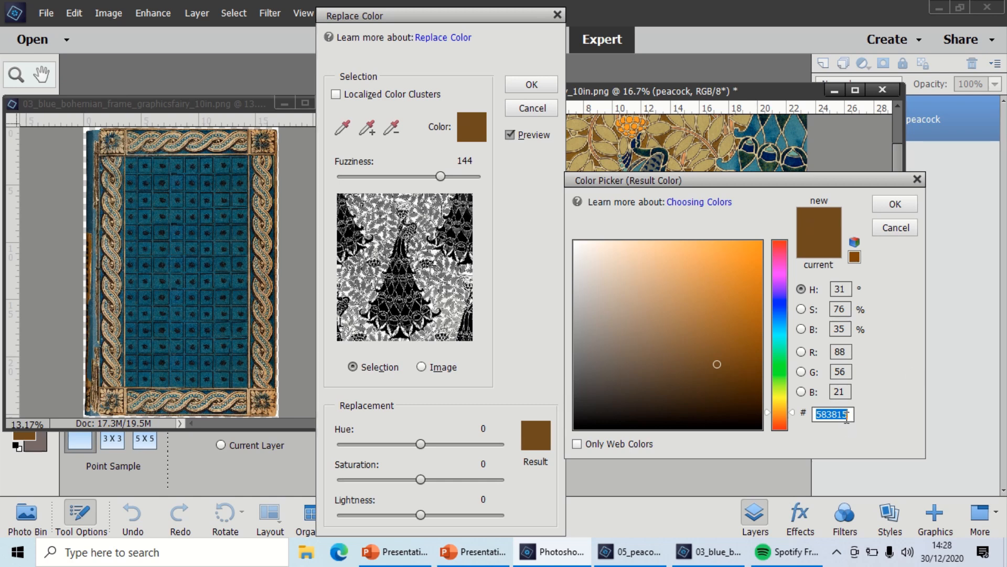
drag(848, 414, 816, 416)
click(237, 198)
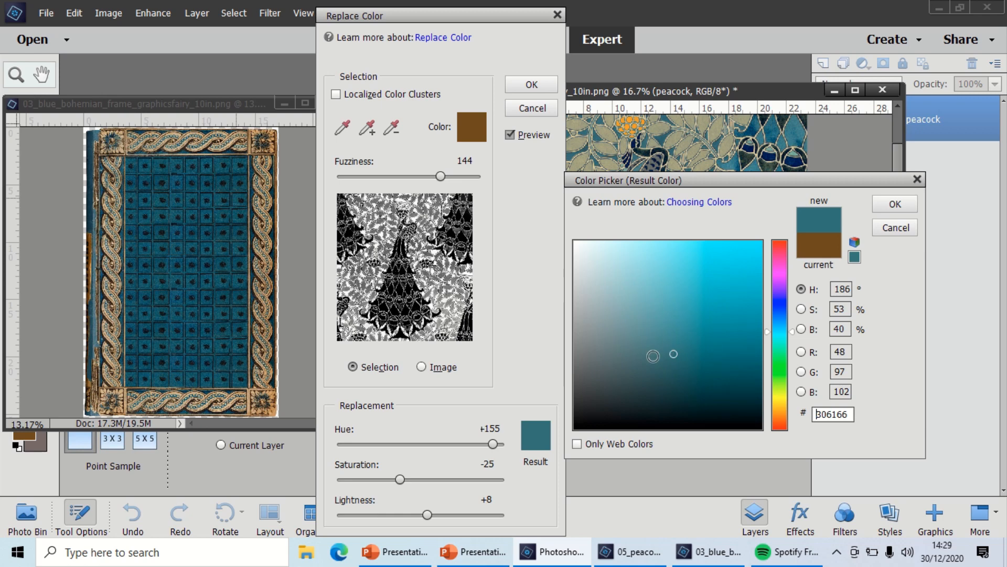
Try muted and lighter teal shades for the result color, from 3b6468 through 719599 and 699ca1 to 3e8188
click(654, 353)
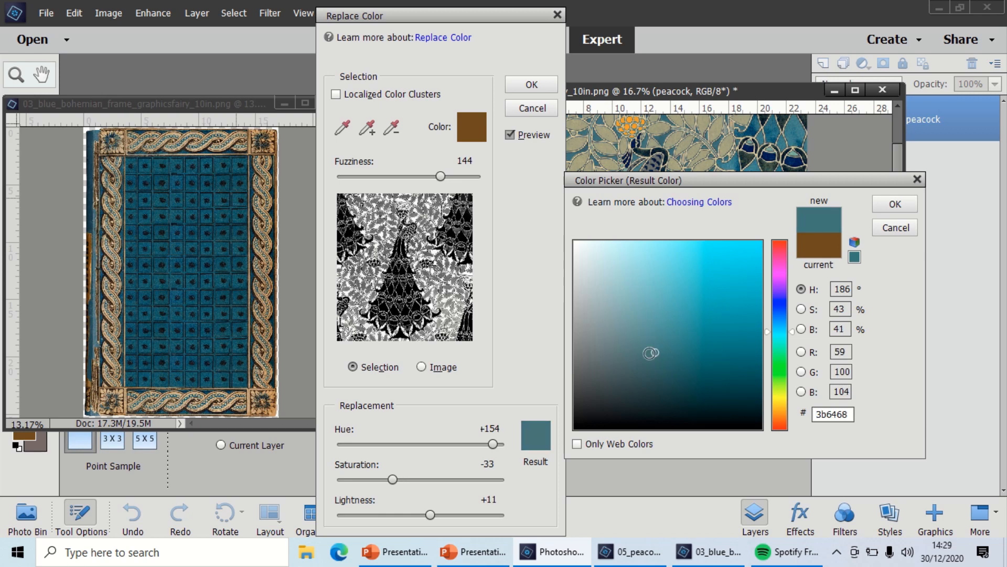
click(649, 353)
click(642, 353)
click(633, 353)
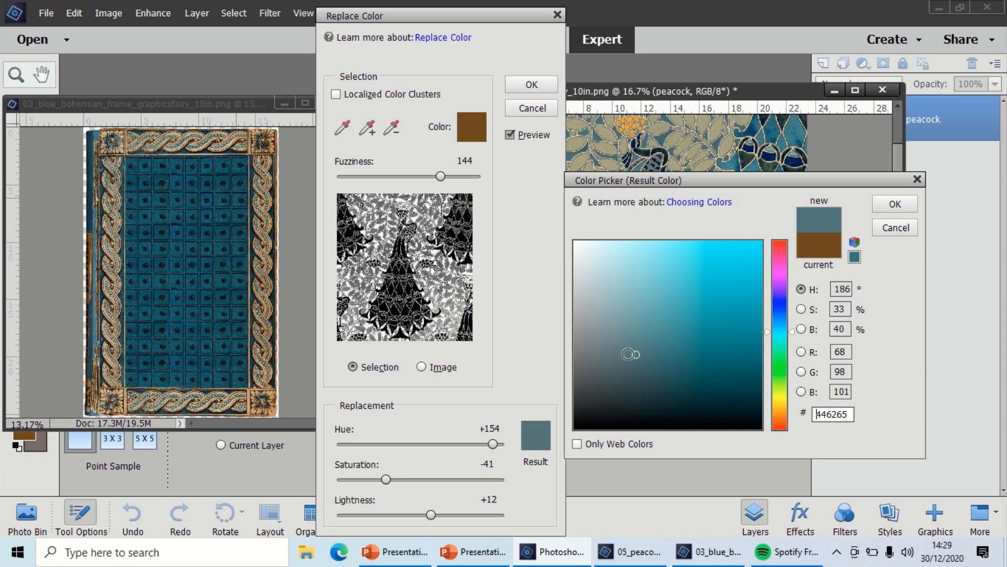
click(628, 354)
click(623, 317)
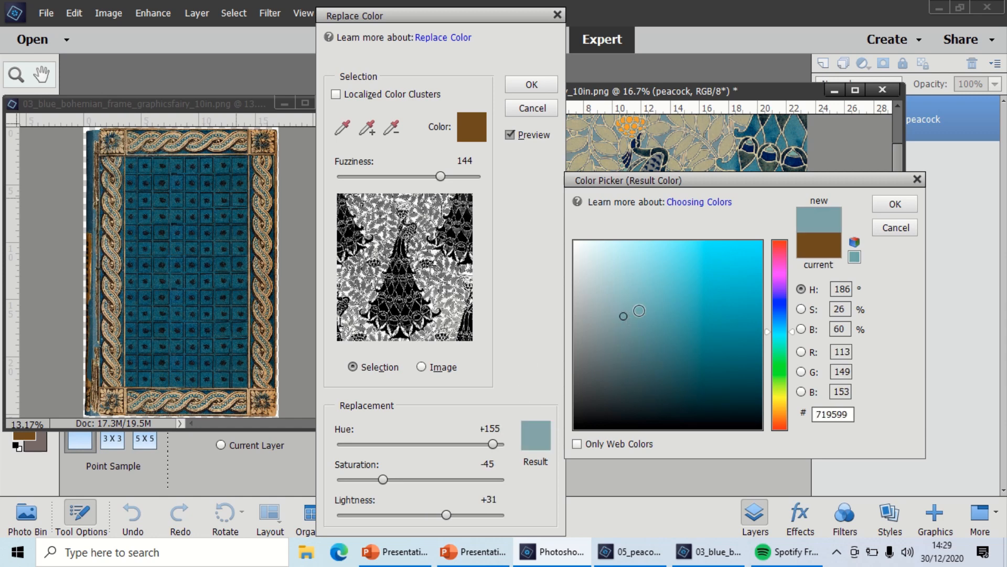
click(639, 310)
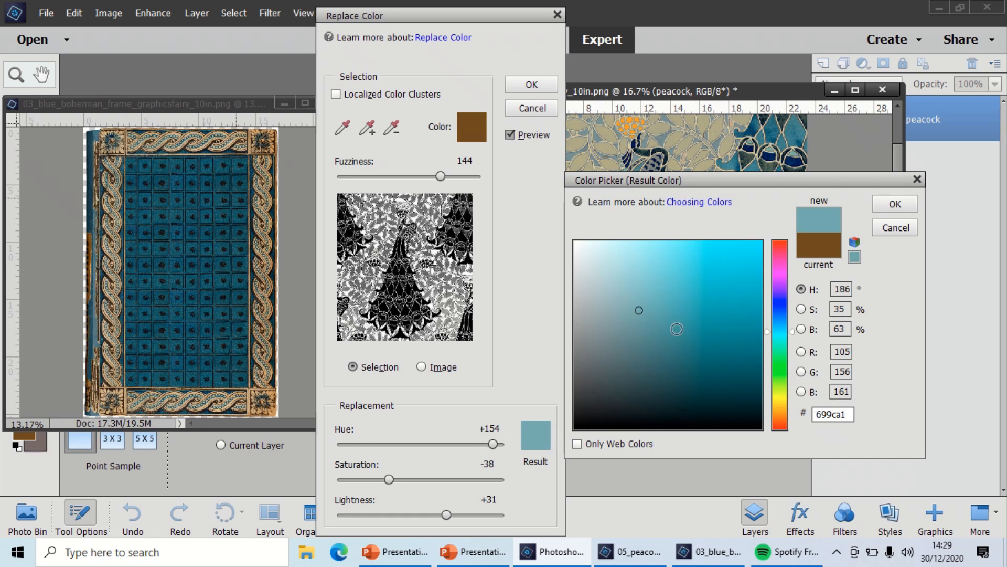
click(676, 328)
Sample the book cover's teal as the result color and try darker shades 154f53, 0a383c, 042325 and 000708, plus a greyish 526667
drag(745, 178, 815, 259)
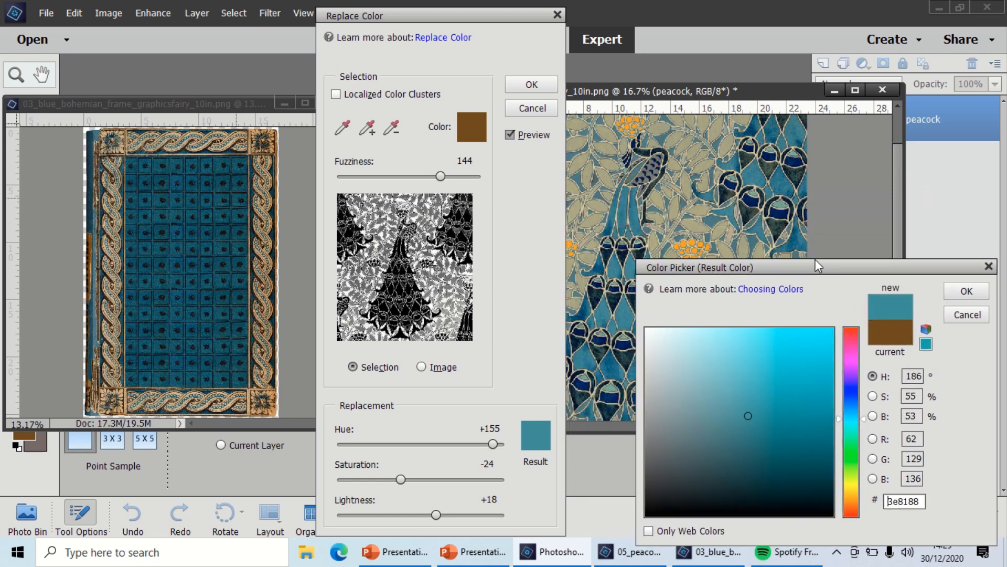
click(221, 263)
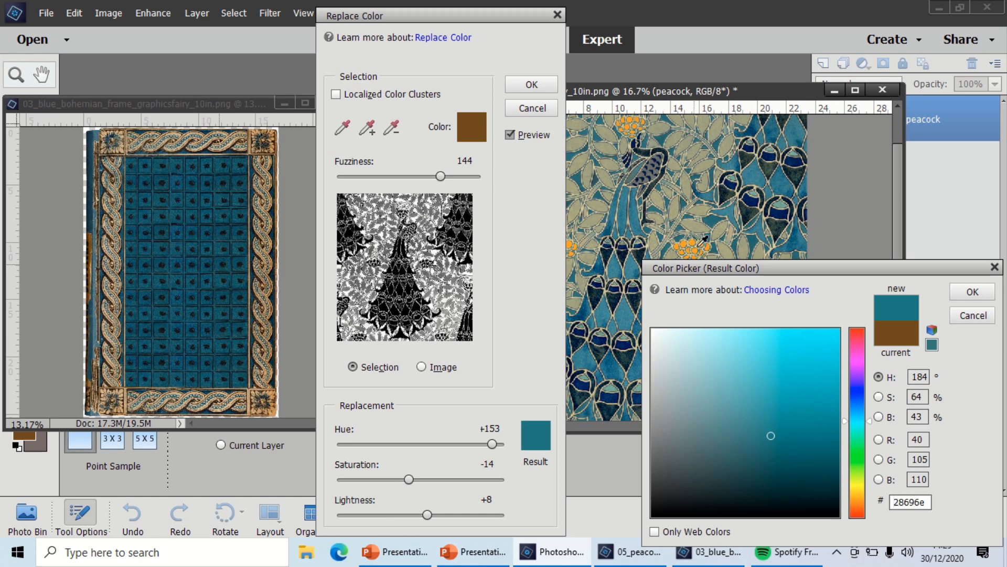
click(792, 455)
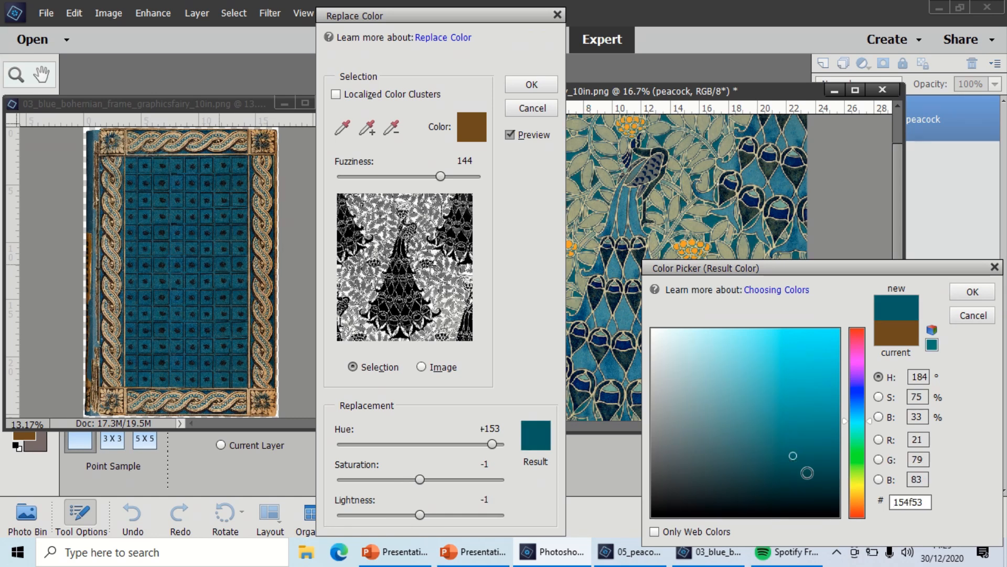
click(806, 472)
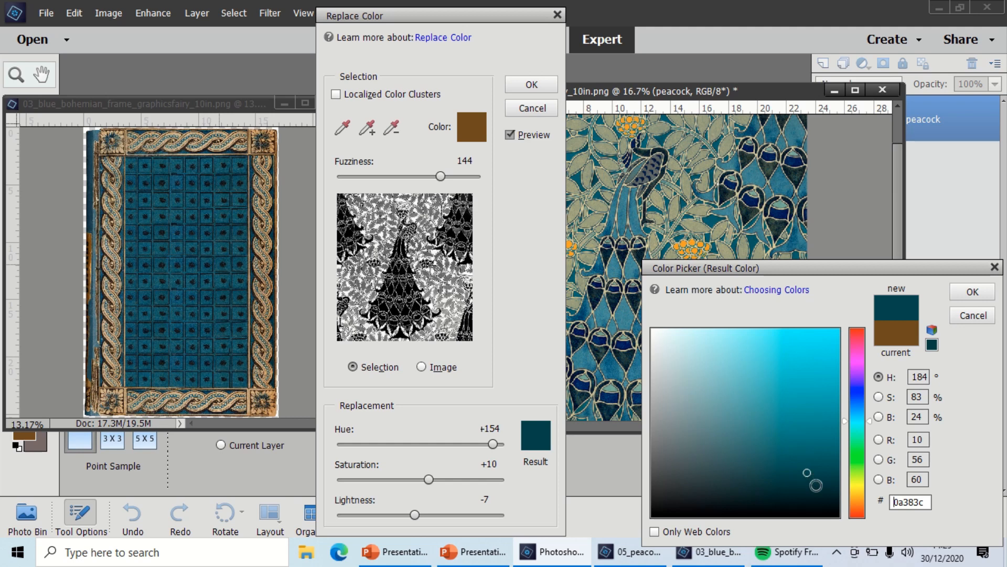
click(817, 489)
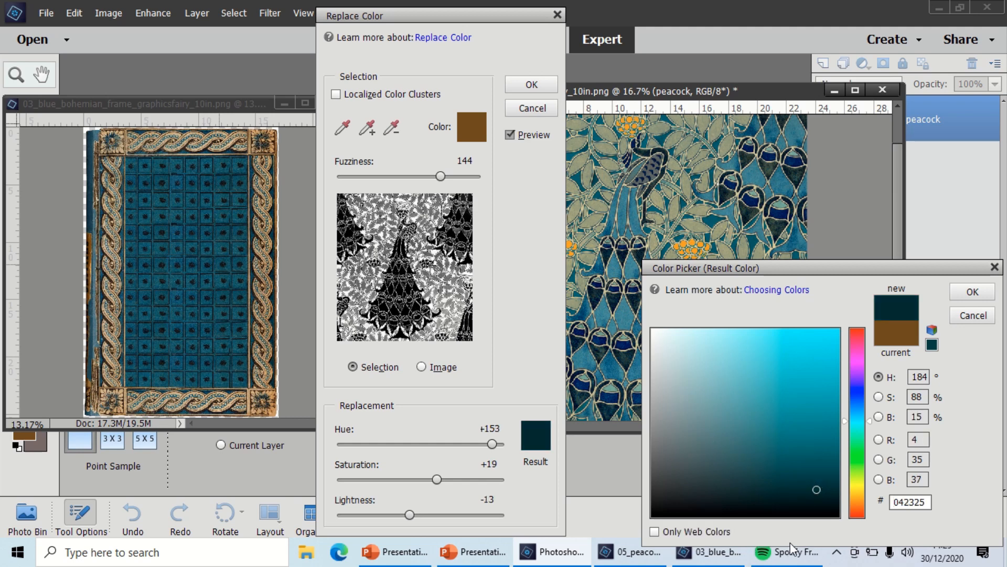
click(828, 510)
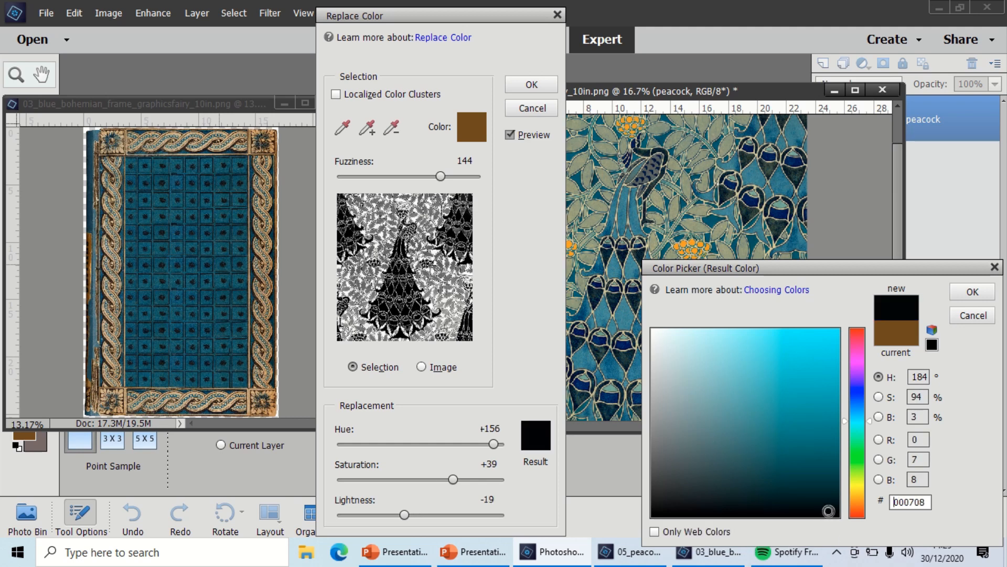
click(834, 510)
mouse_move(675, 344)
mouse_down()
mouse_move(782, 351)
mouse_move(689, 440)
mouse_up()
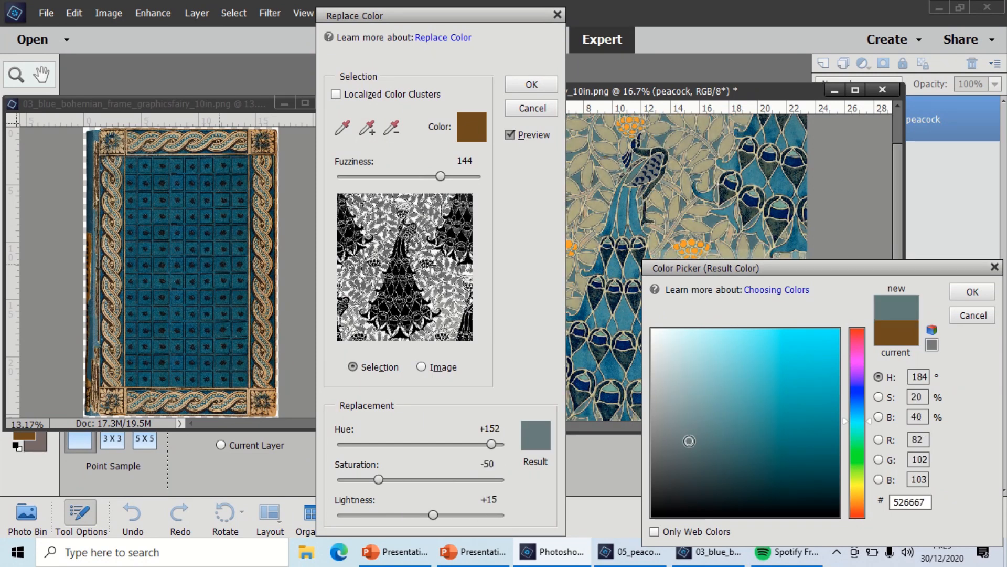
click(469, 12)
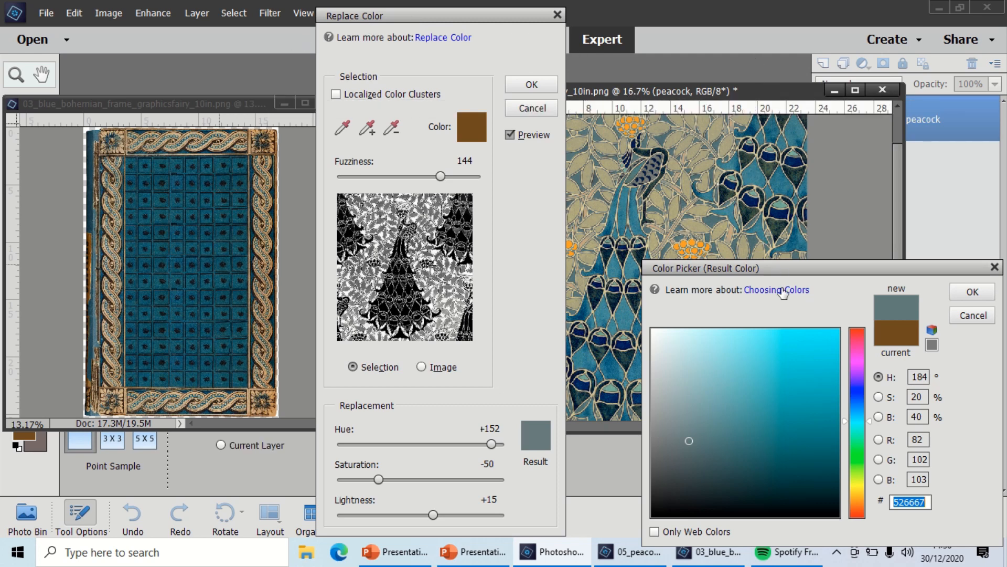
Move the Color Picker lower to uncover the pattern and try pink-purple result colors at hue 304, including 664a64 and 937091
drag(775, 275, 742, 305)
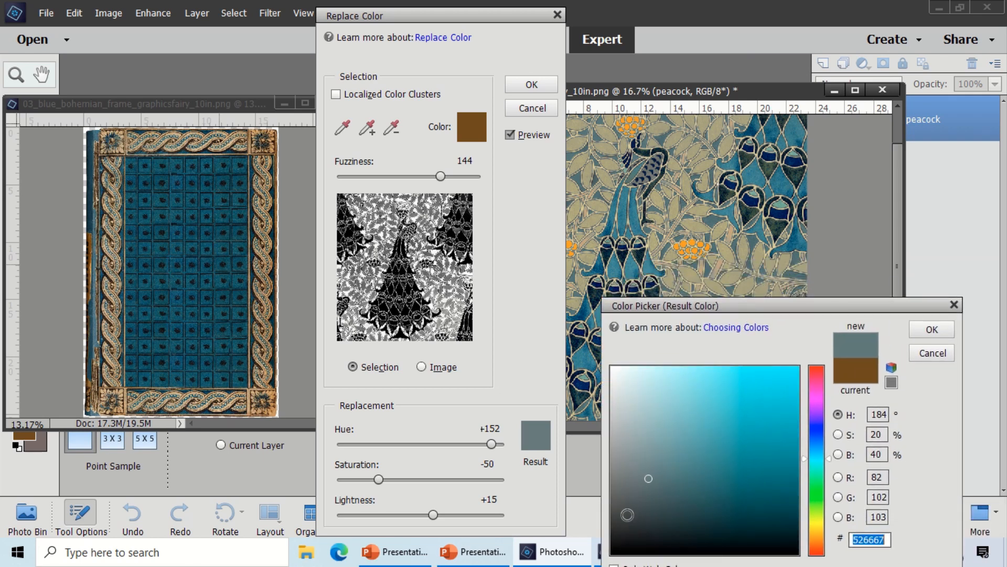
click(663, 479)
drag(809, 417, 816, 394)
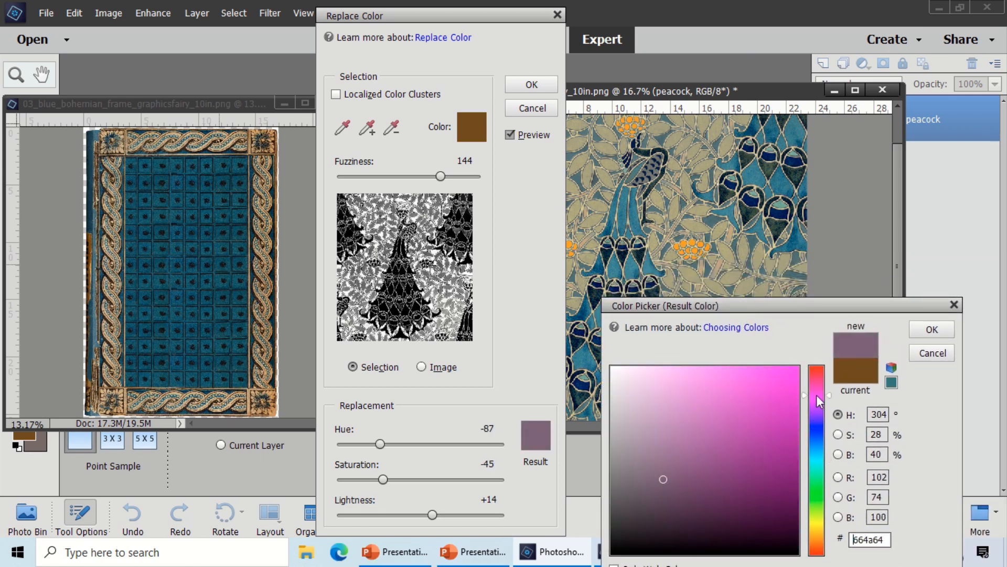
click(764, 407)
click(741, 464)
click(655, 446)
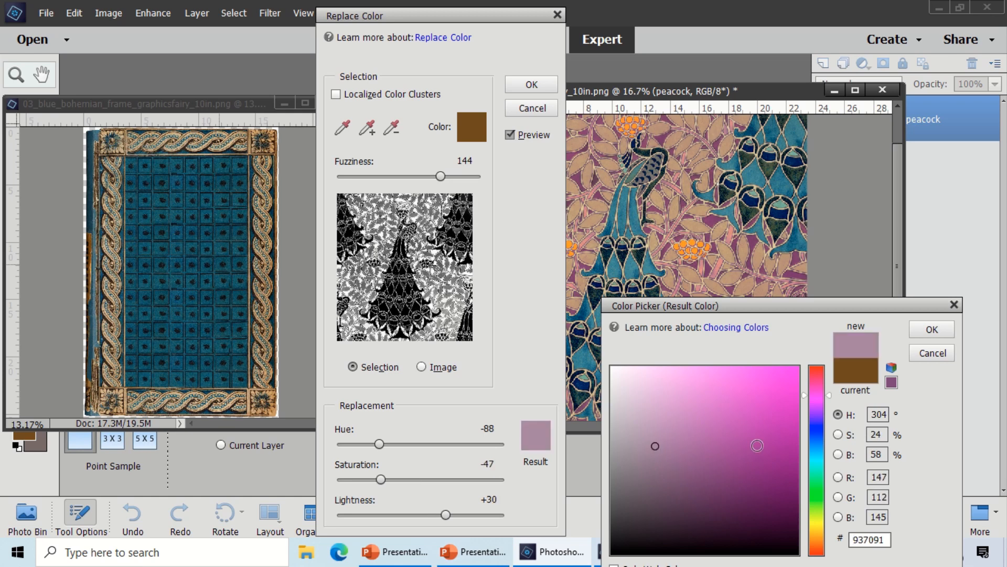
Try green result colors at hue 100, from muted 809774 and bright 6bf925 to 327312 and dark 183f05
click(816, 501)
click(655, 443)
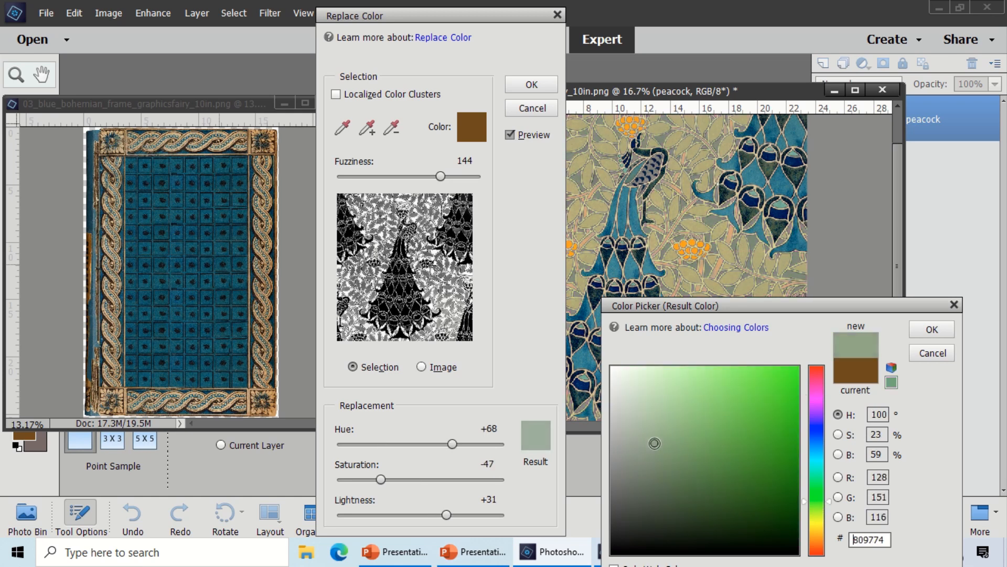
click(726, 439)
click(771, 371)
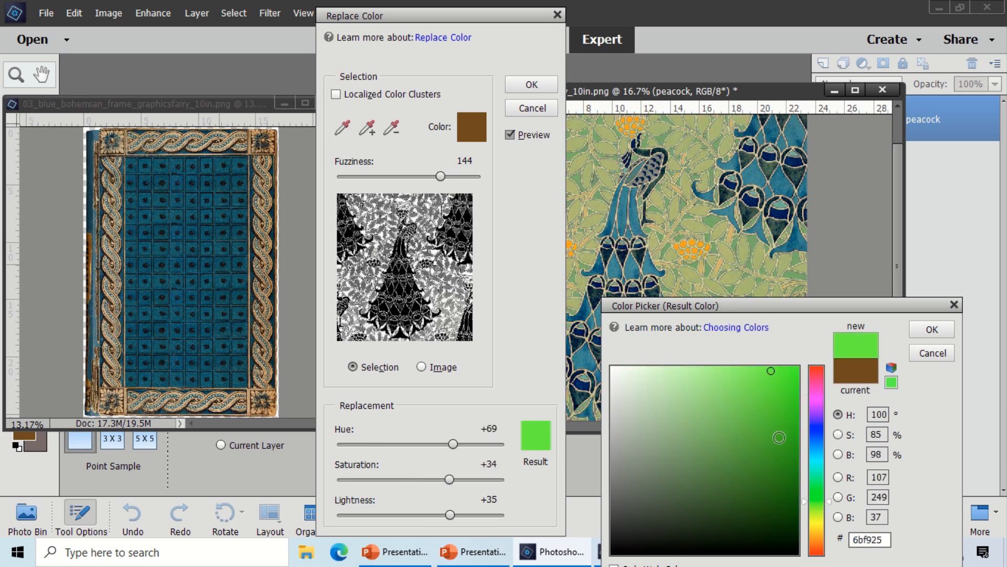
click(771, 448)
click(771, 473)
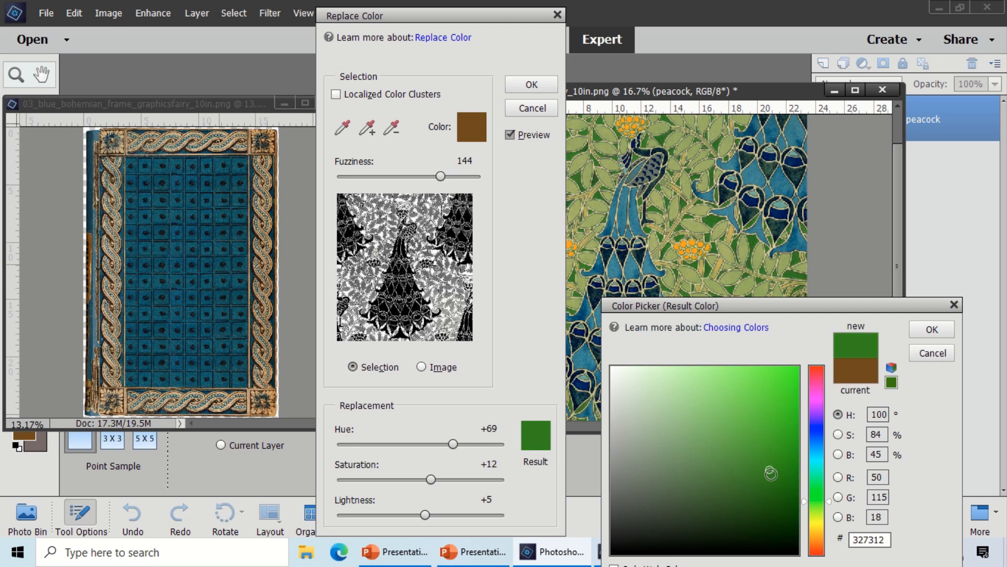
click(783, 508)
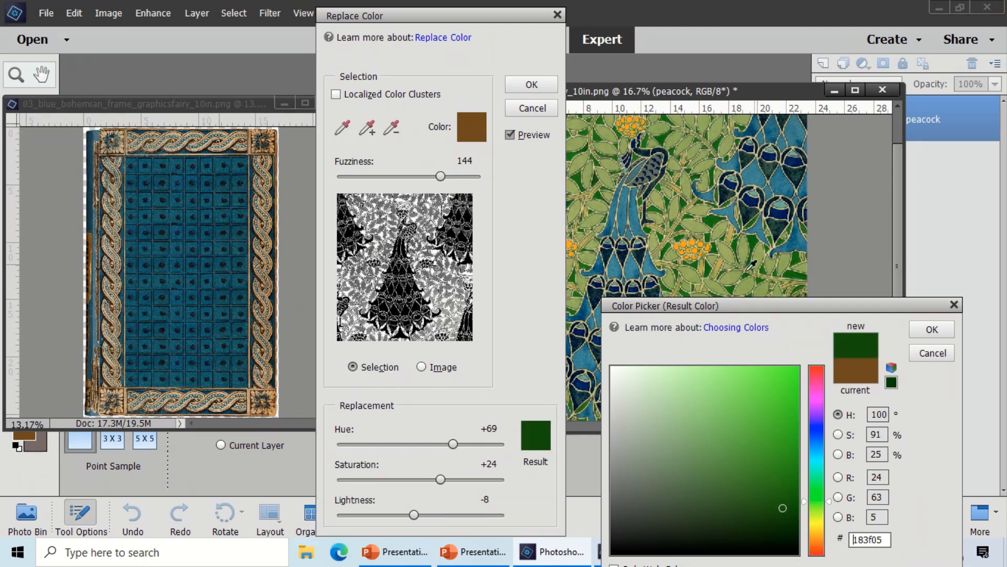
Try violet result colors at hue 263, including 7b5faa, dark 392a50 and vivid 6c26df
click(817, 417)
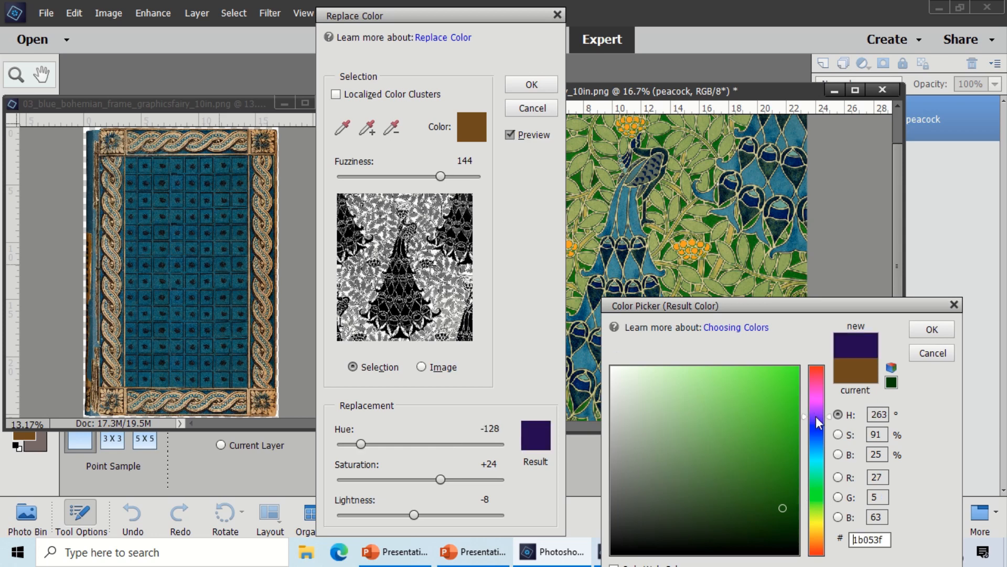
click(694, 429)
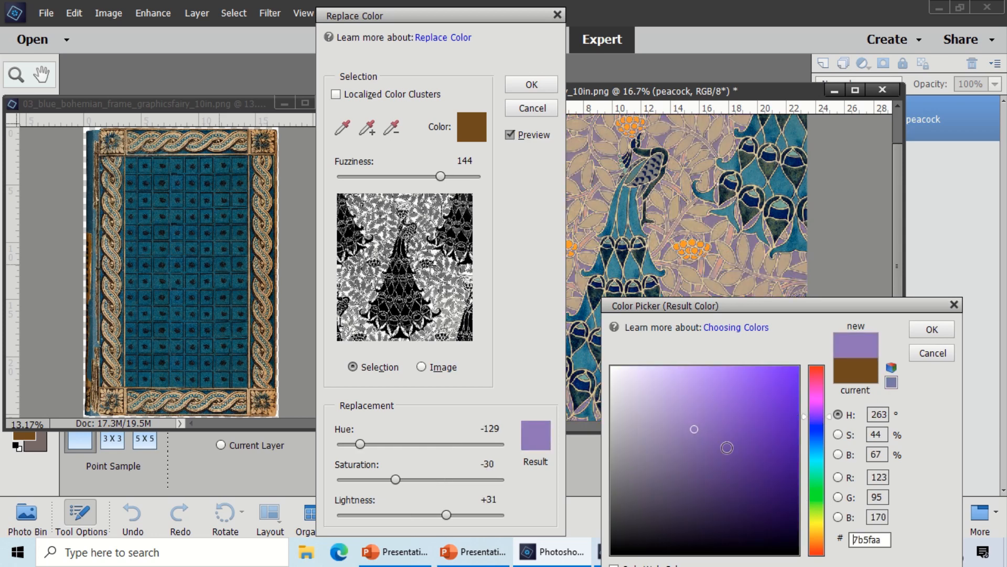
click(700, 495)
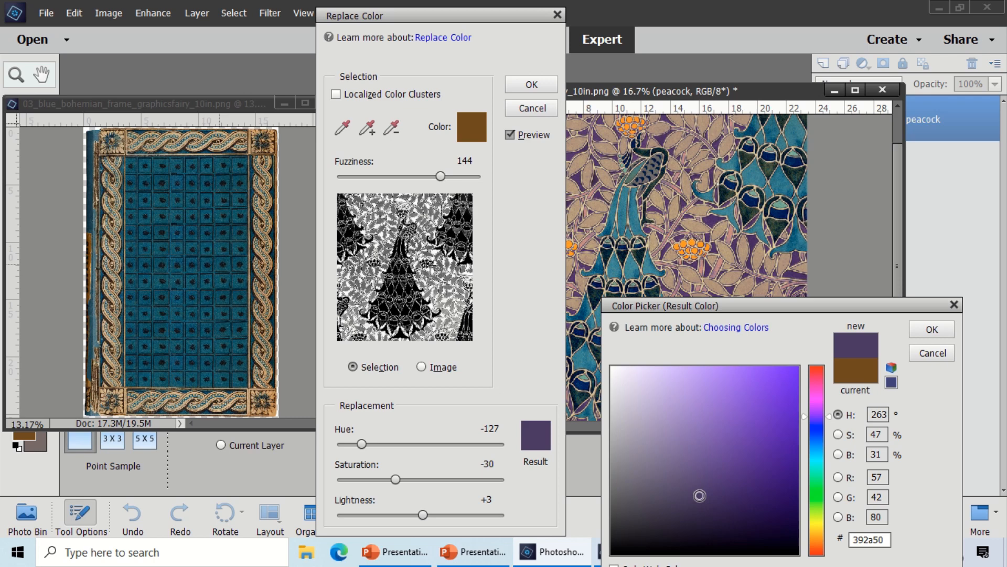
click(677, 485)
click(766, 390)
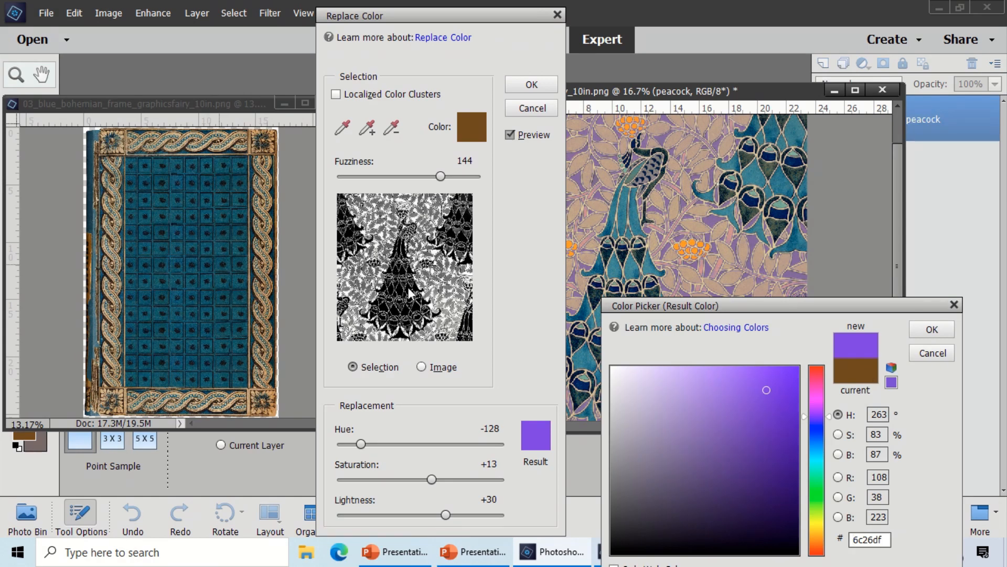
Sample the book cover's blue-teal again, darken the result color to 132a33, and apply the color replacement to the peacock layer
click(195, 283)
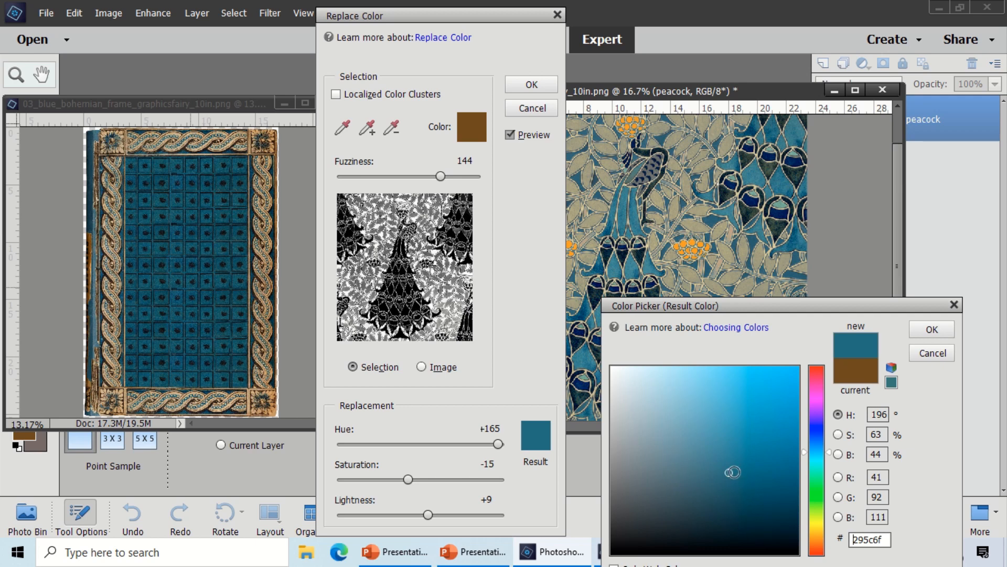
click(728, 517)
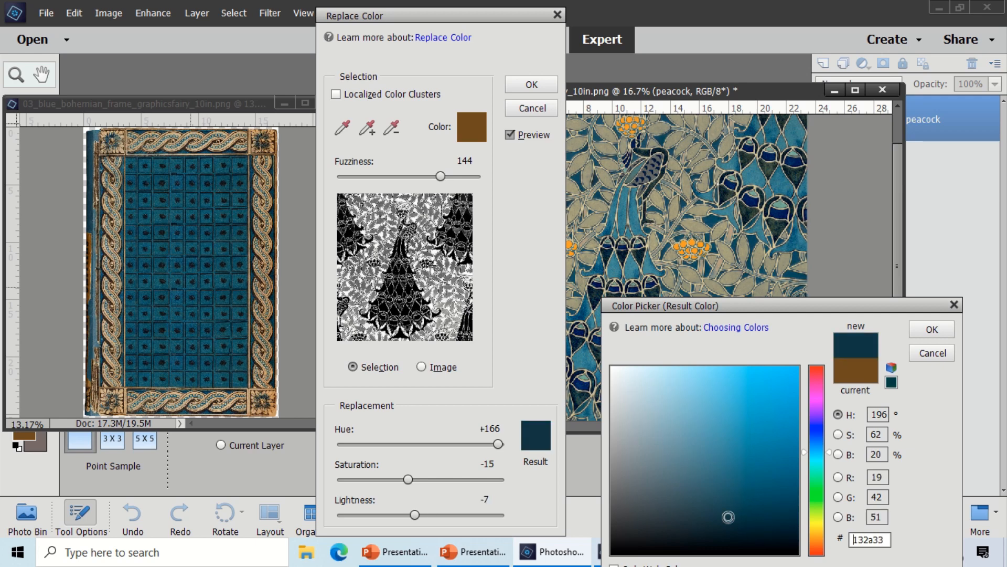
click(934, 332)
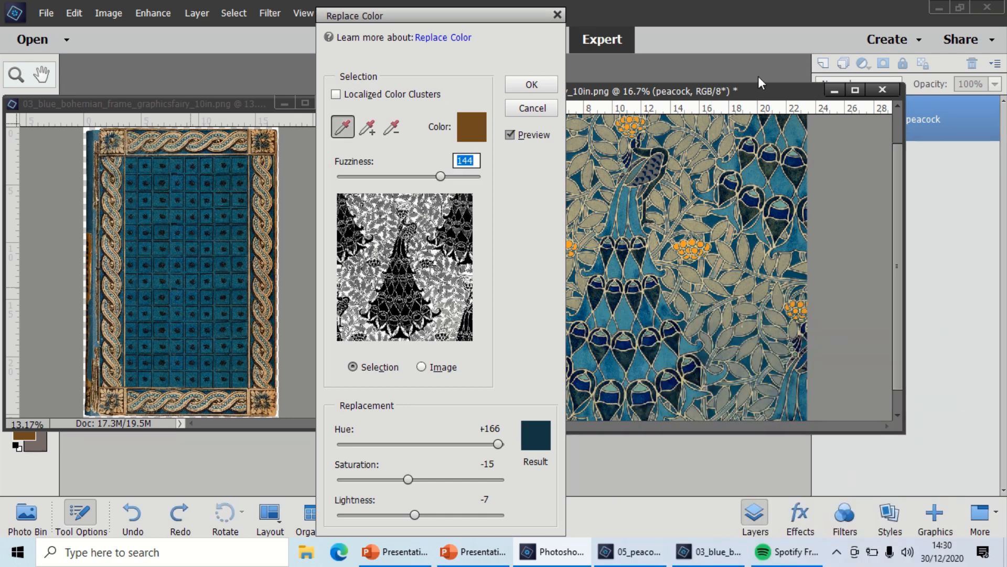
click(519, 93)
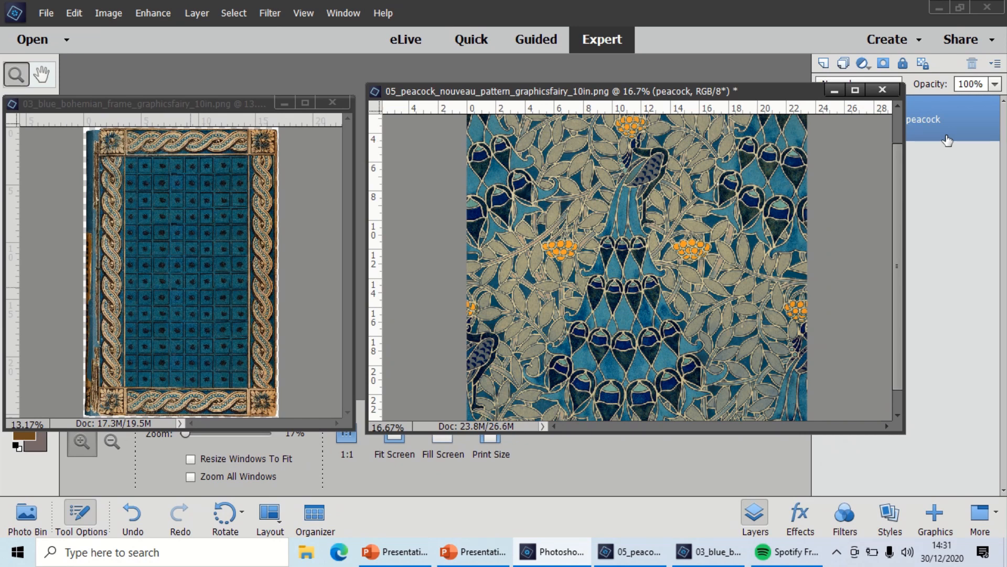
Close the peacock pattern and the blue bohemian frame images without saving changes
click(882, 91)
click(503, 220)
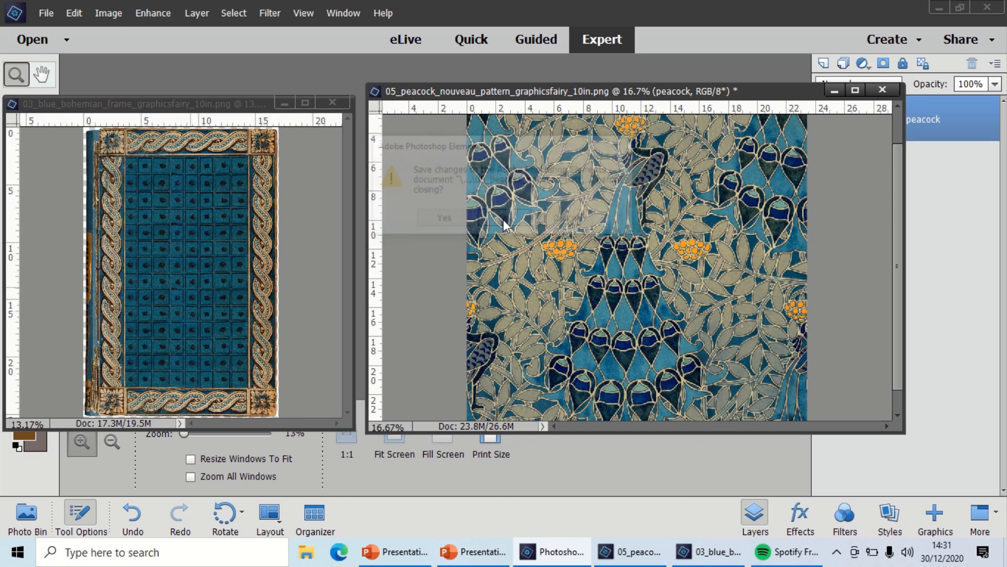
click(336, 104)
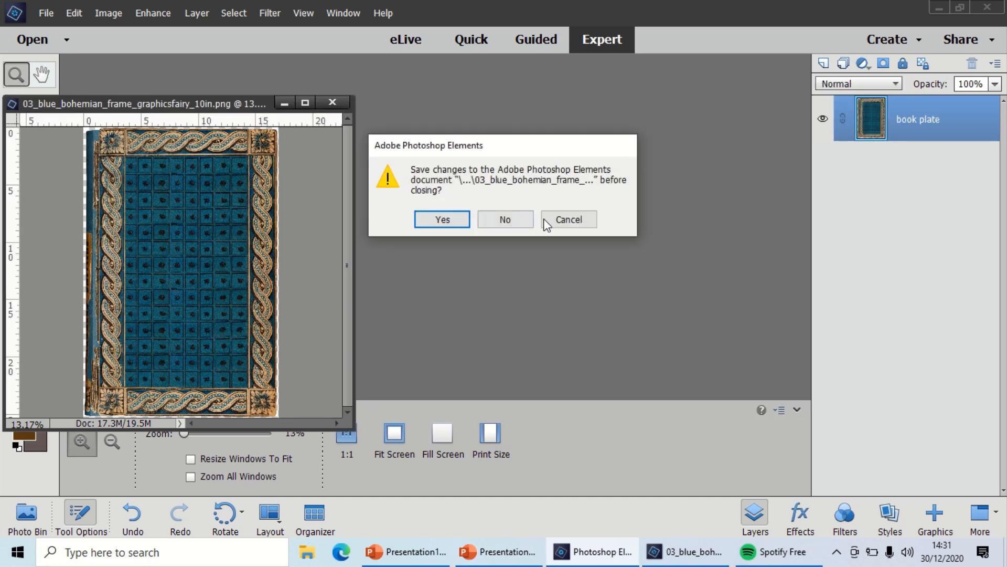
click(504, 219)
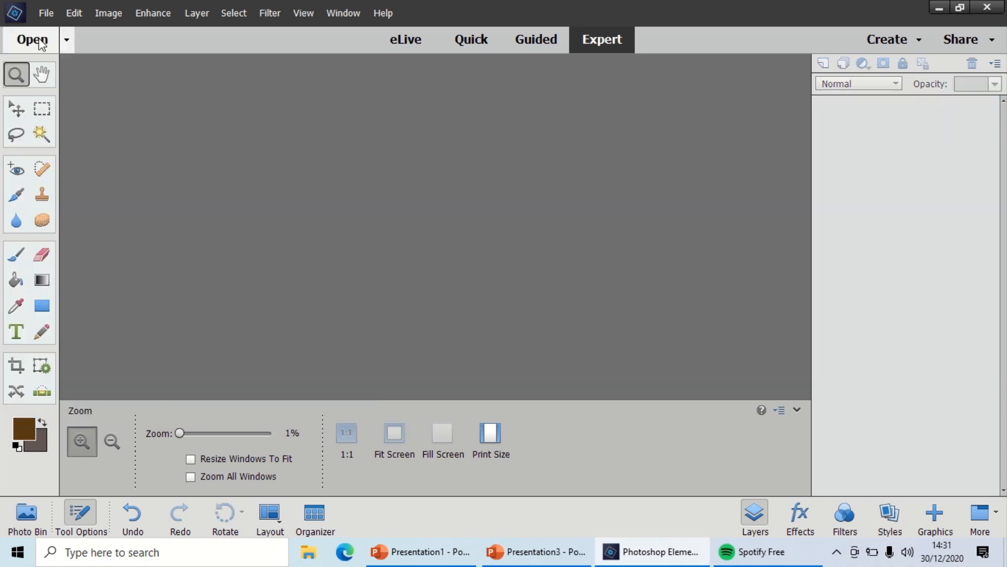
Open 26_butterfly_leopard_graphicsfairy from the WINGED INSECT IMAGES folder of GRAPHICS FAIRY IMAGE BANK, then enlarge and reposition its window to show the butterfly
click(39, 42)
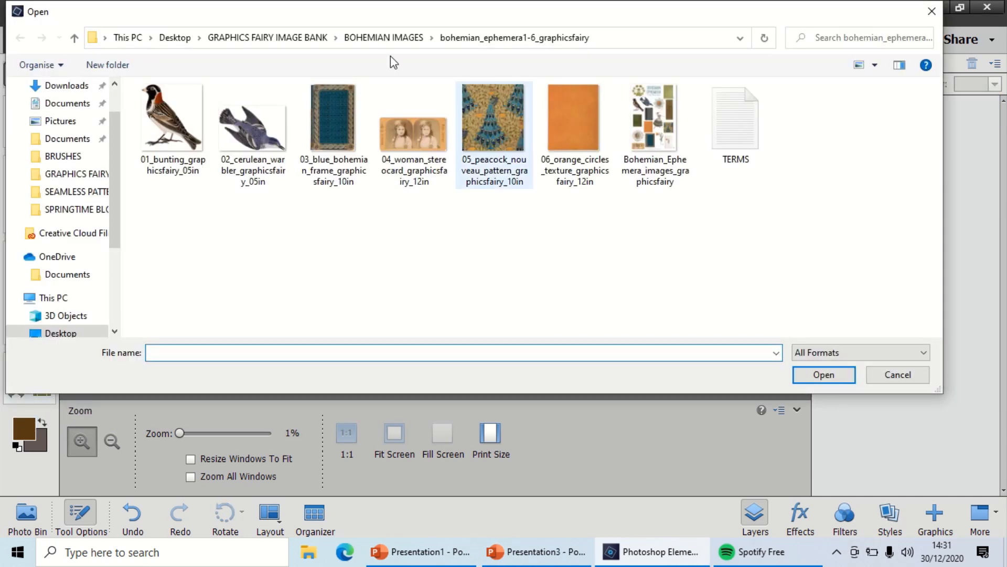
click(382, 38)
click(269, 38)
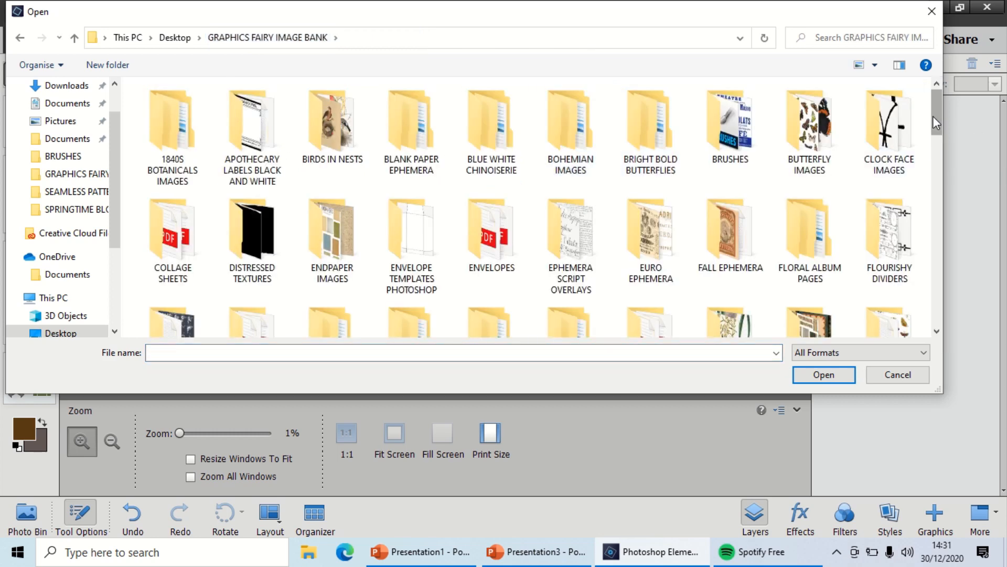
drag(933, 115, 946, 184)
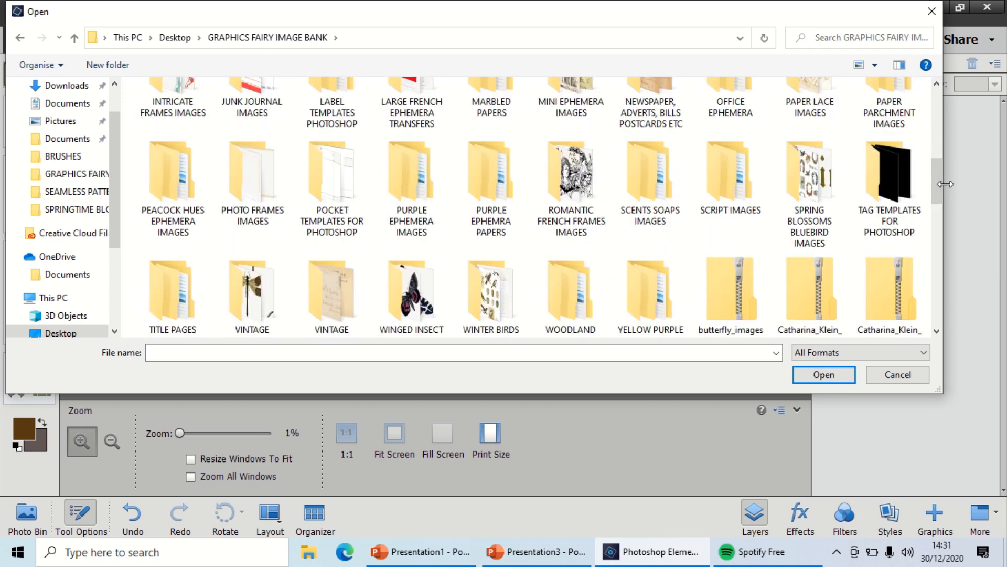
click(412, 309)
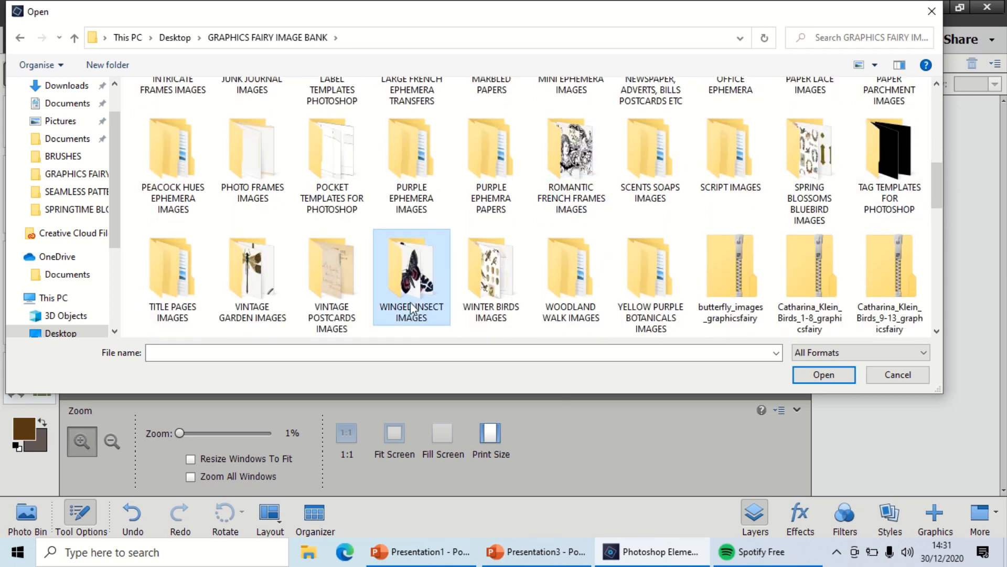
double_click(412, 309)
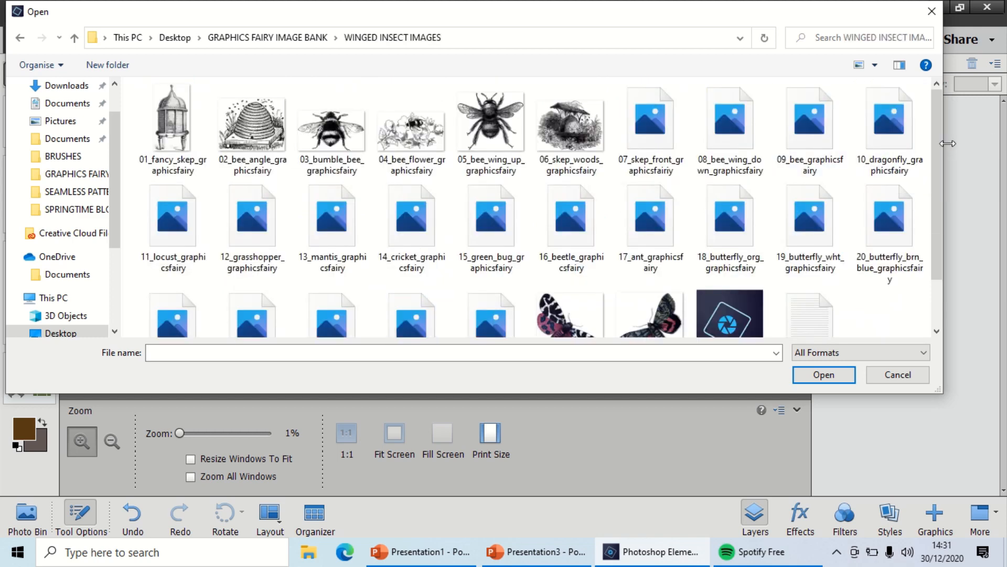
scroll(941, 143, down, 1)
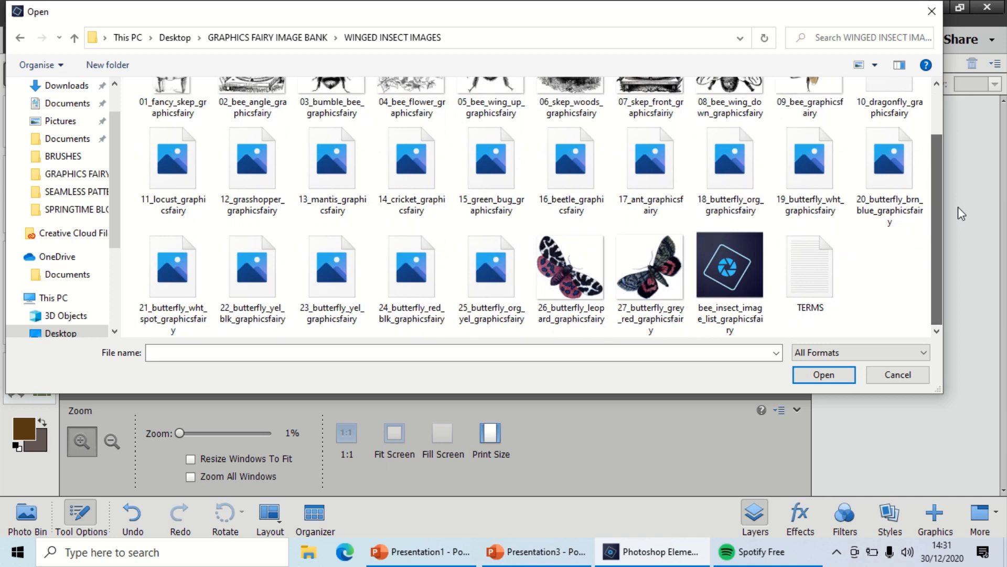
double_click(574, 290)
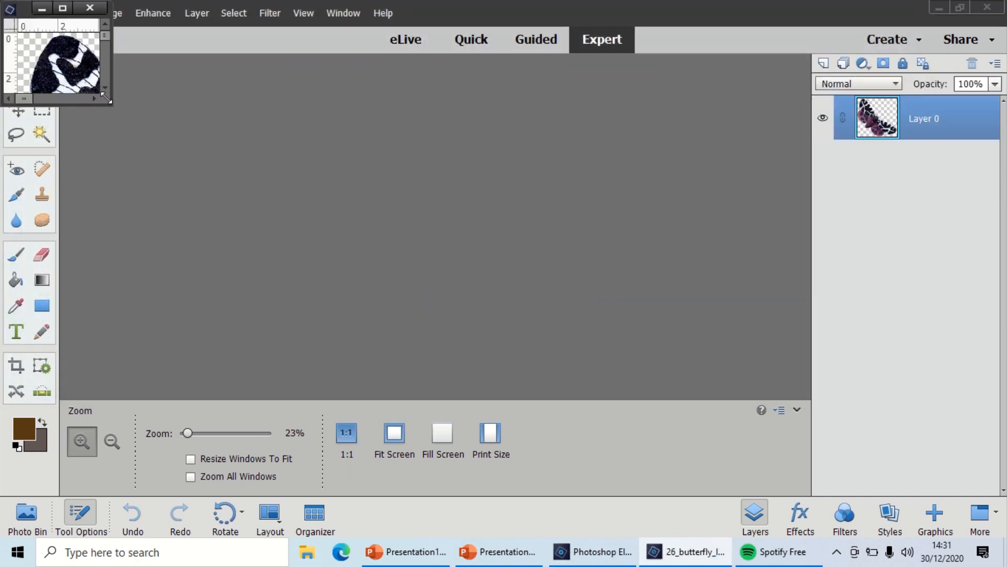
drag(105, 98, 311, 349)
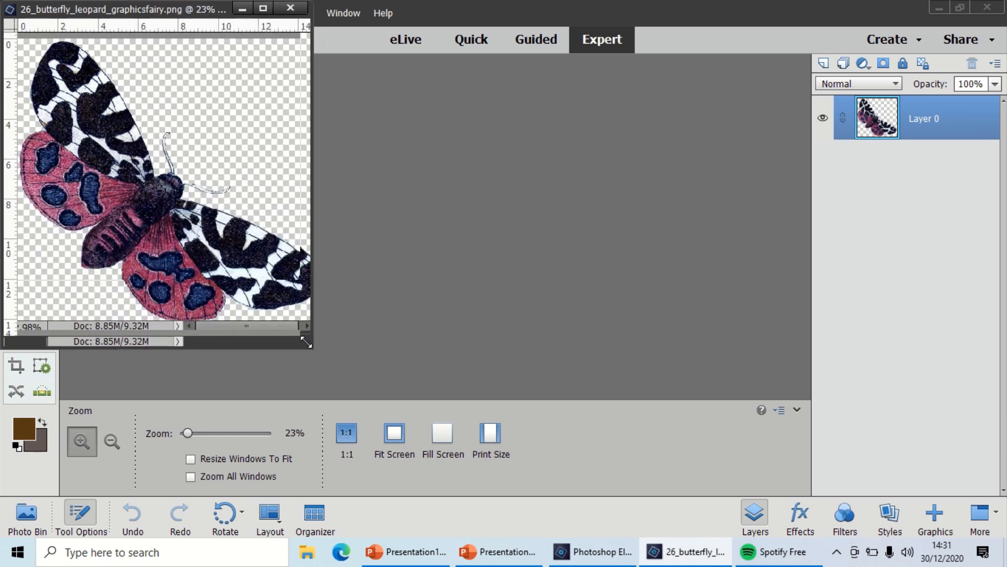
drag(188, 16, 678, 79)
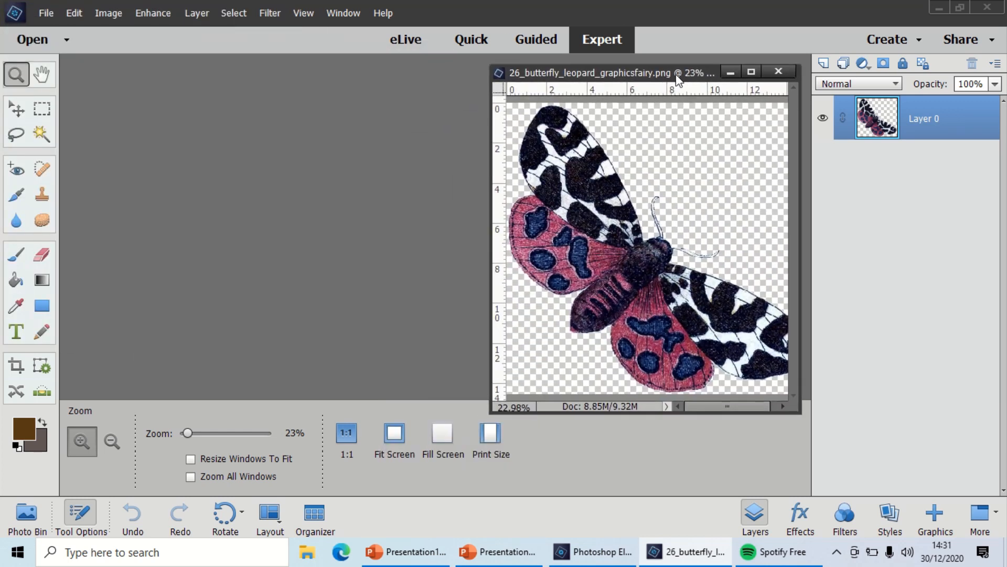
Open 05_delicate_endpaper_blue_graphicsfairy from the ENDPAPER IMAGES folder of GRAPHICS FAIRY IMAGE BANK, then enlarge and place its window beside the butterfly
click(41, 42)
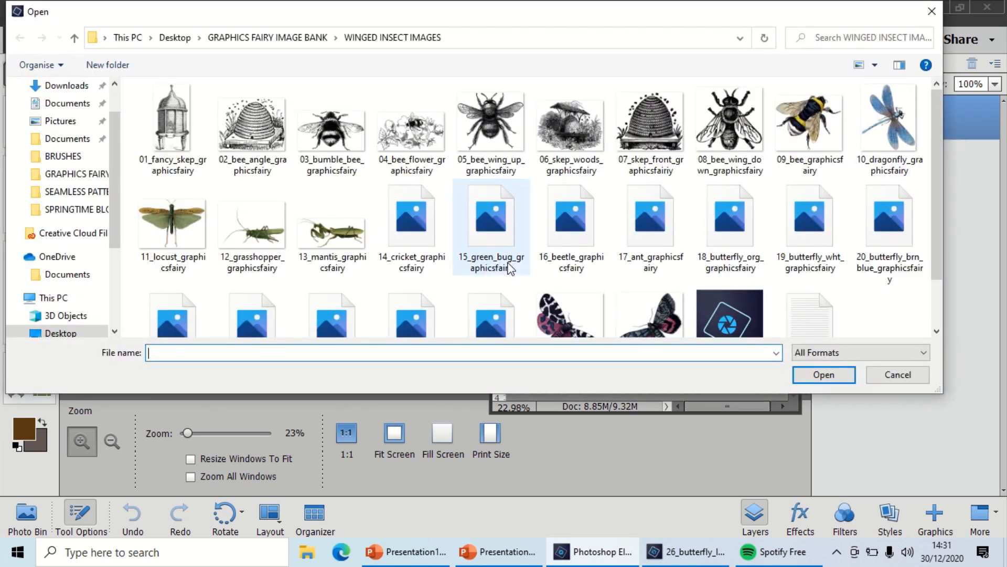
click(277, 35)
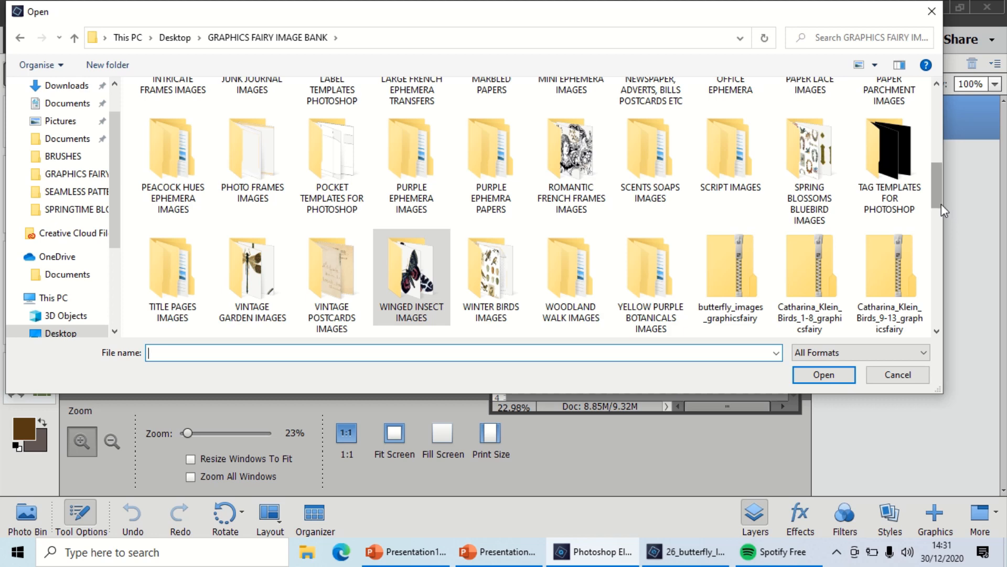
drag(942, 204, 937, 86)
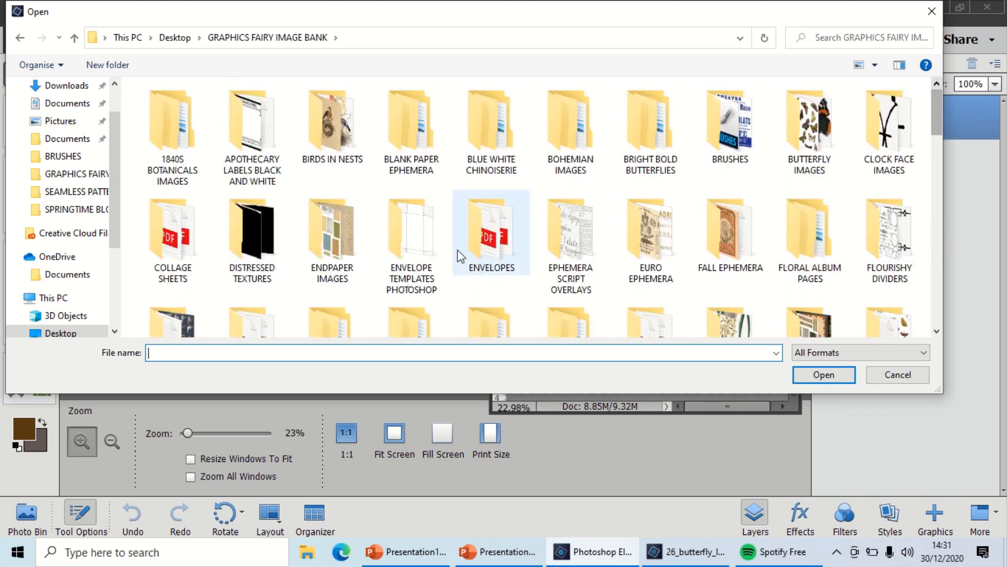
double_click(345, 237)
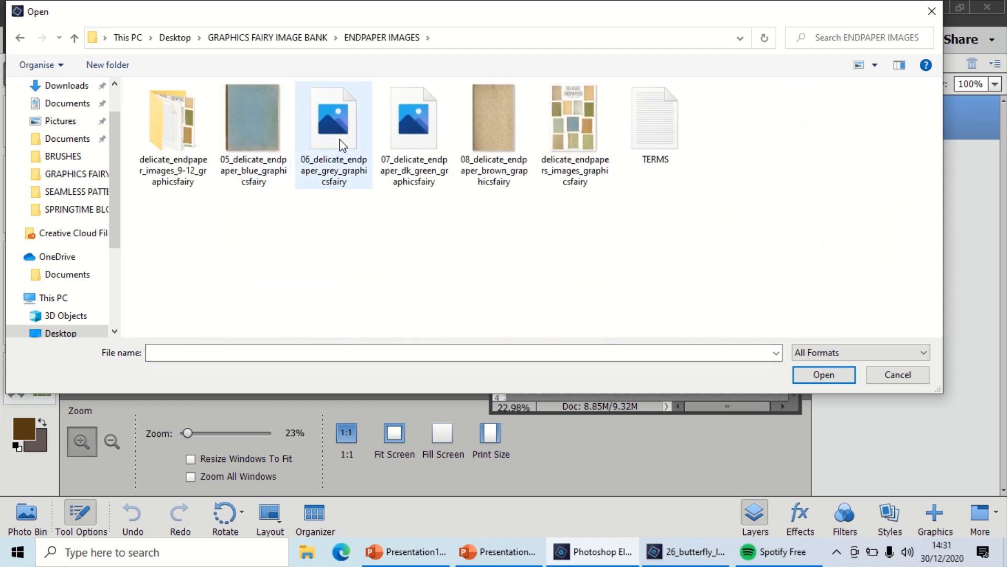
double_click(234, 127)
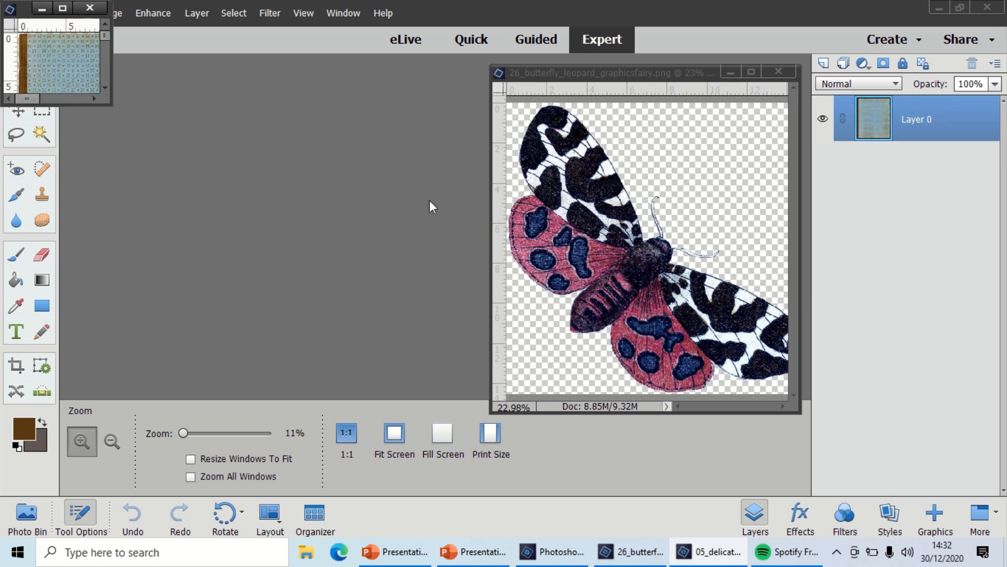
drag(110, 102, 382, 386)
drag(218, 4, 298, 99)
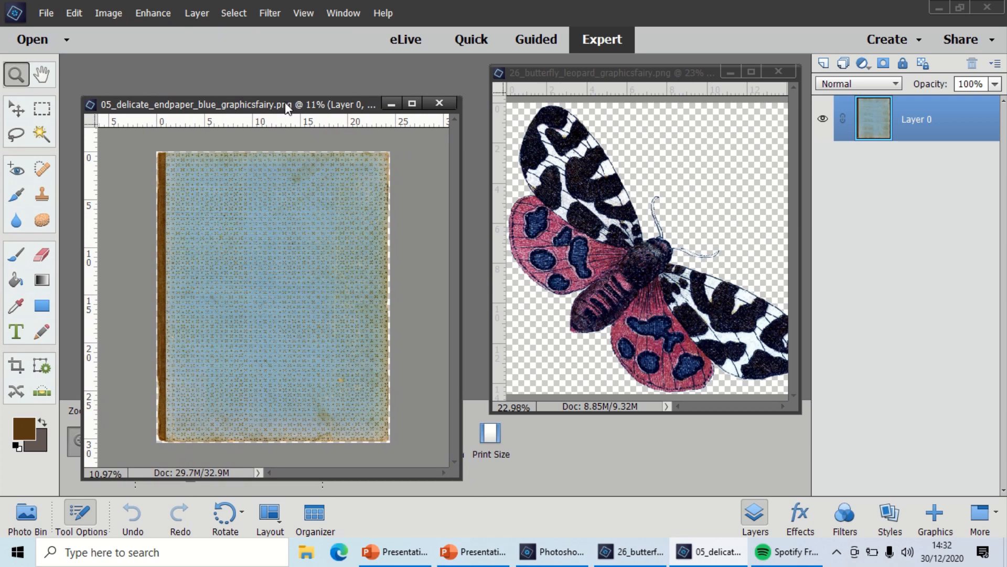
Rename the blue endpaper image's layer to "endpaper"
right_click(937, 119)
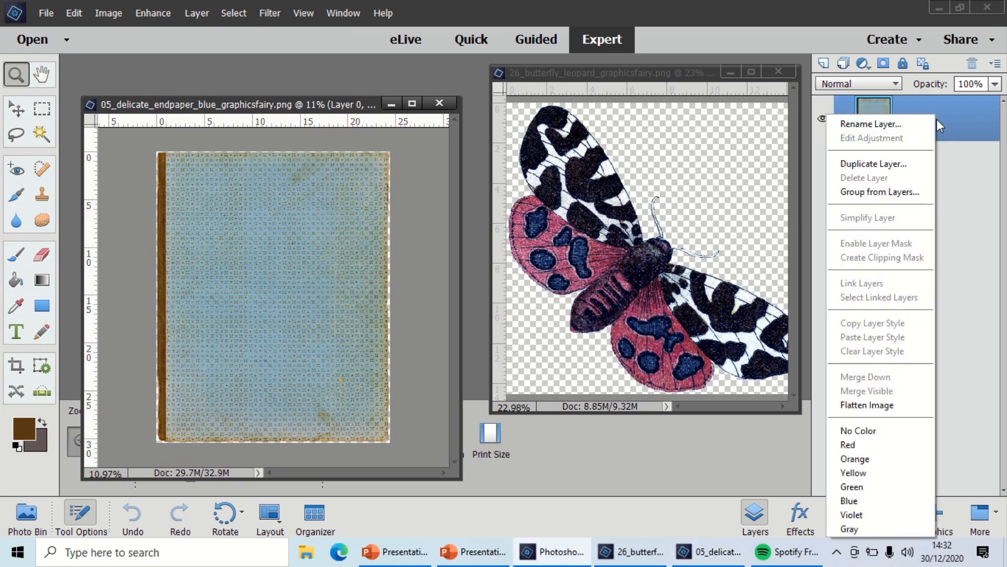
click(900, 124)
text(endpaper)
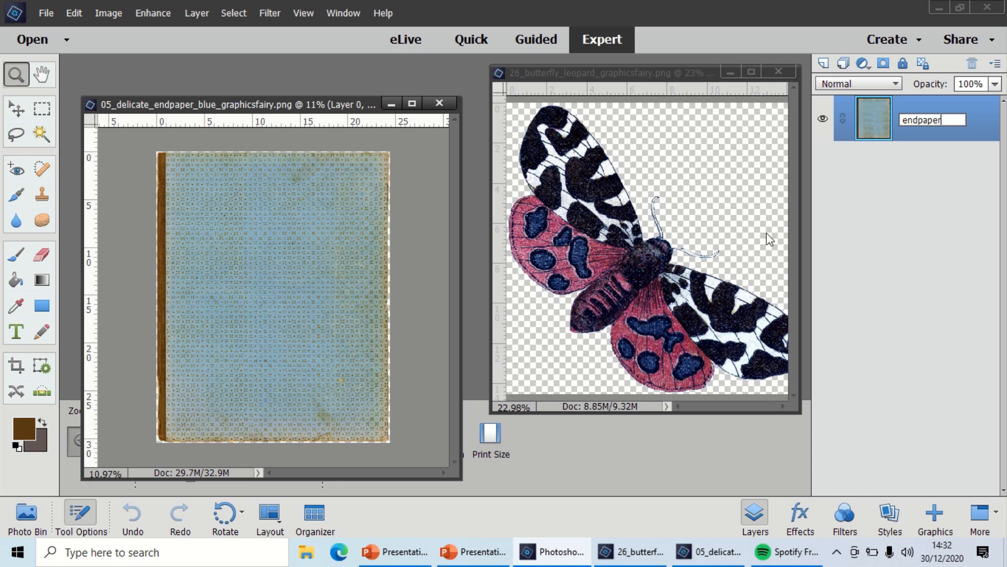
Rename the leopard butterfly image's layer to "purple butterfly"
click(627, 73)
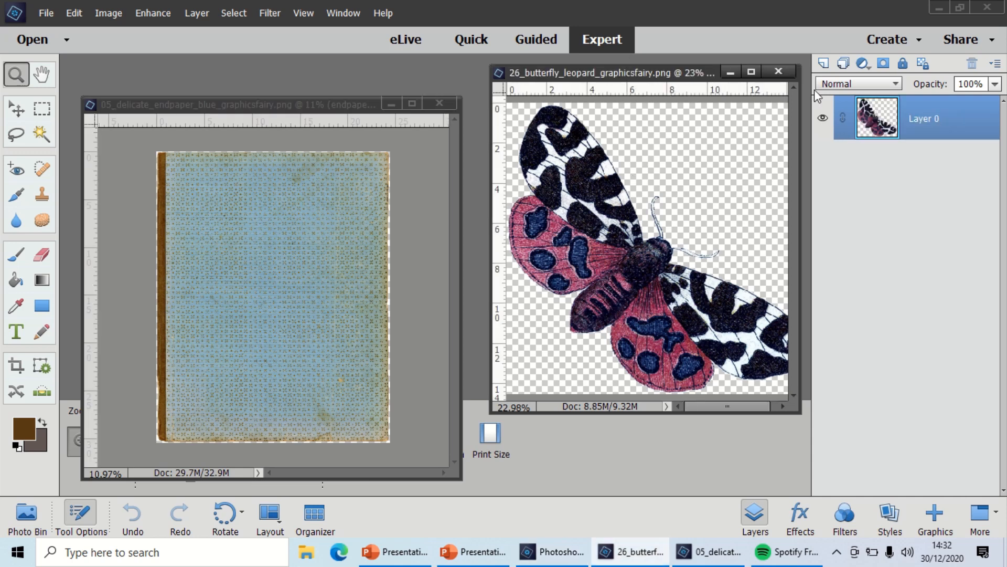
right_click(965, 123)
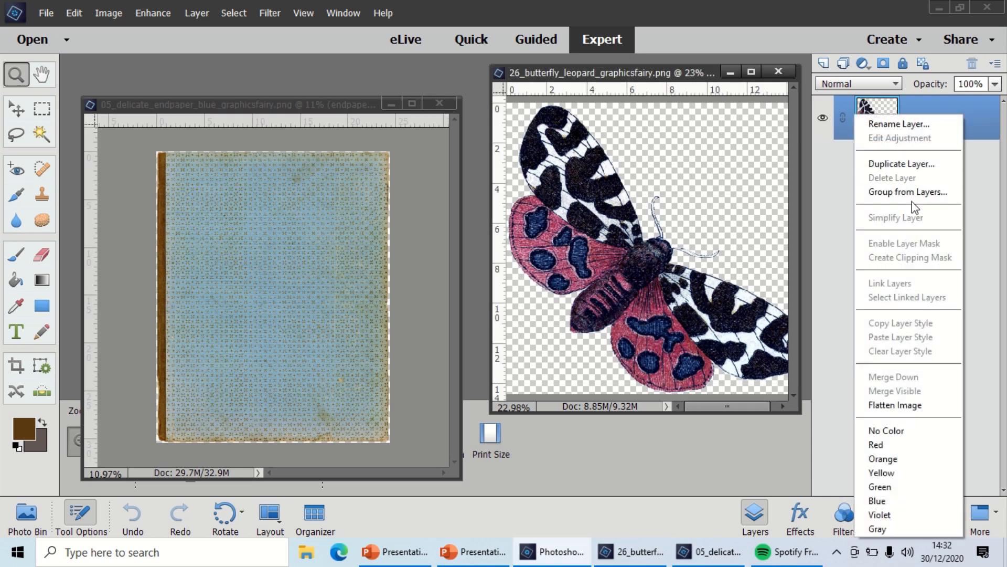
click(919, 128)
text(pl)
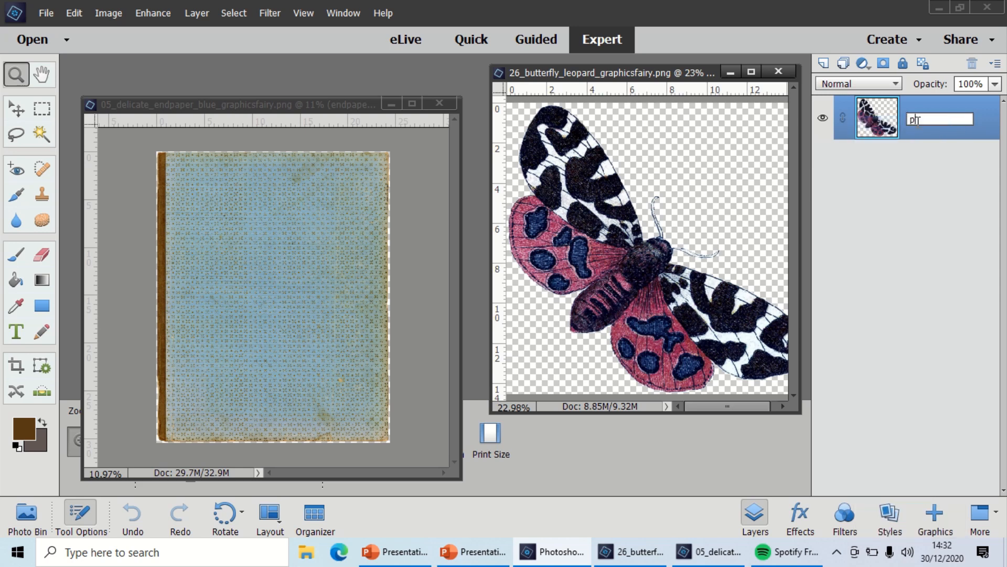
text(rple butterfly)
key(Return)
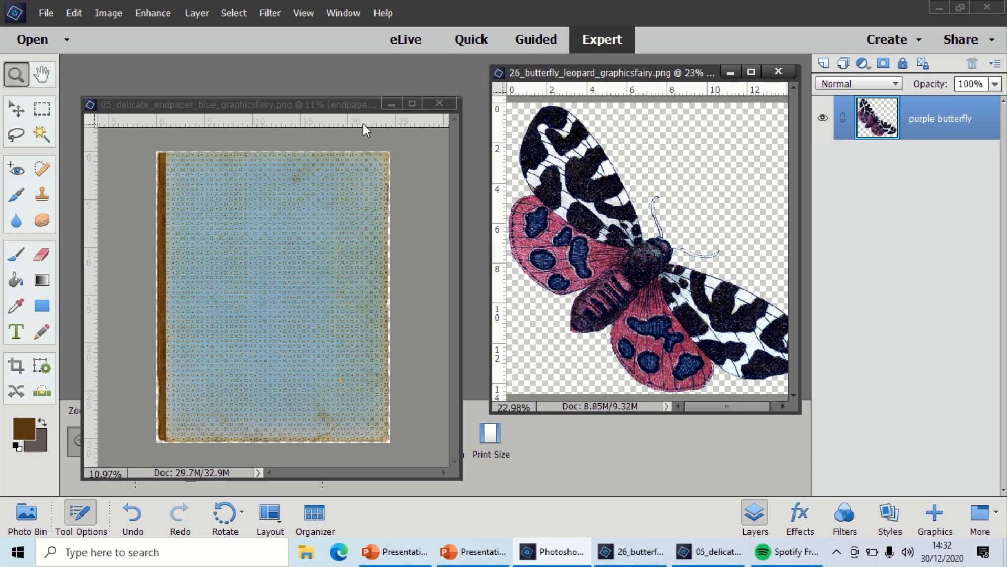
Start Replace Color on the endpaper image and sample its blue, 6e94a8, as the selection color
click(340, 109)
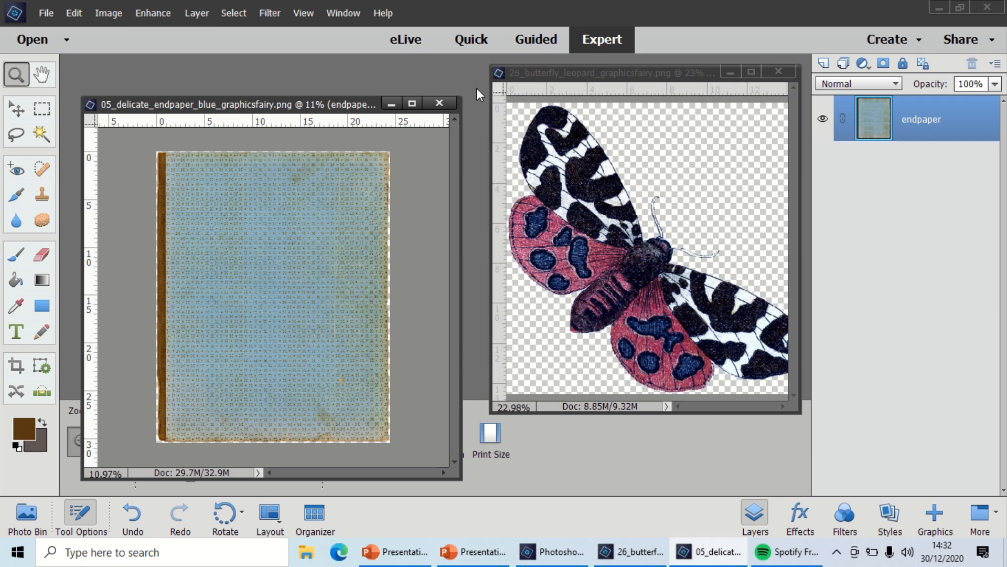
click(590, 75)
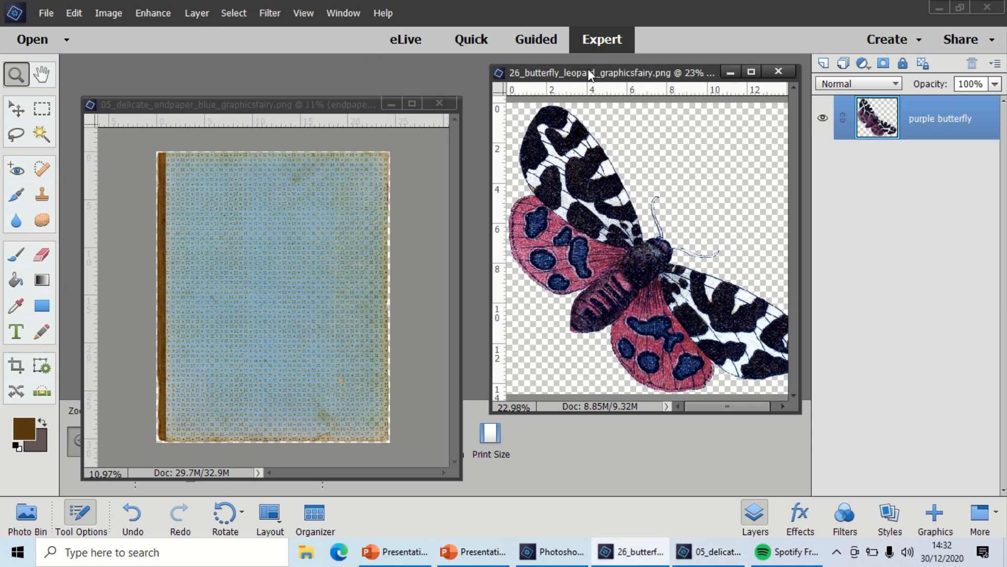
click(260, 111)
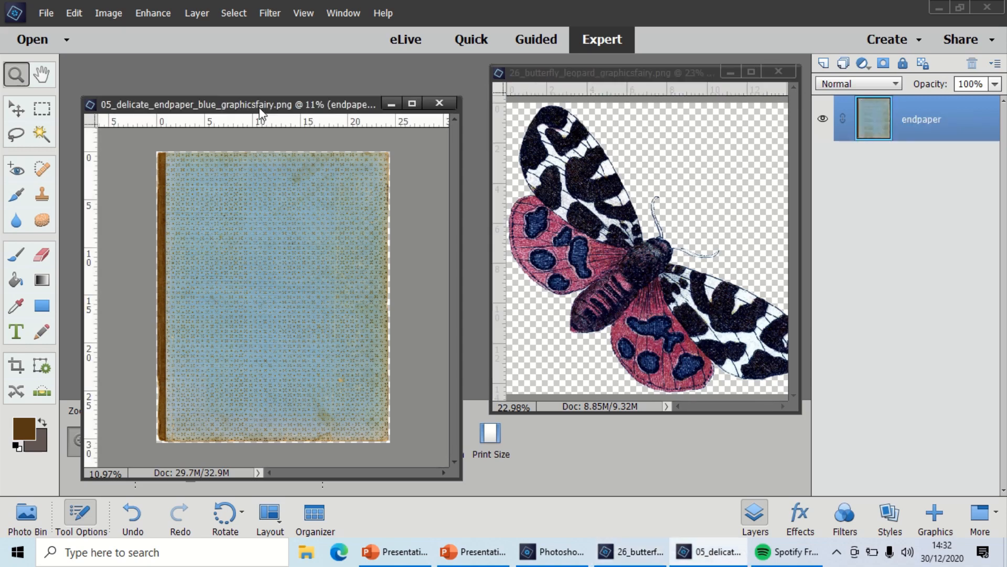
click(198, 14)
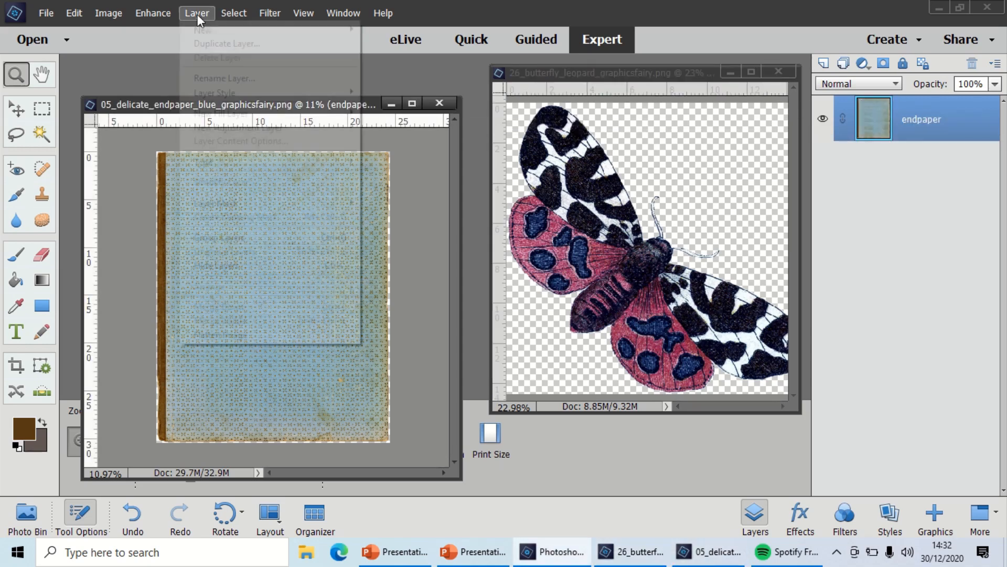
mouse_move(145, 16)
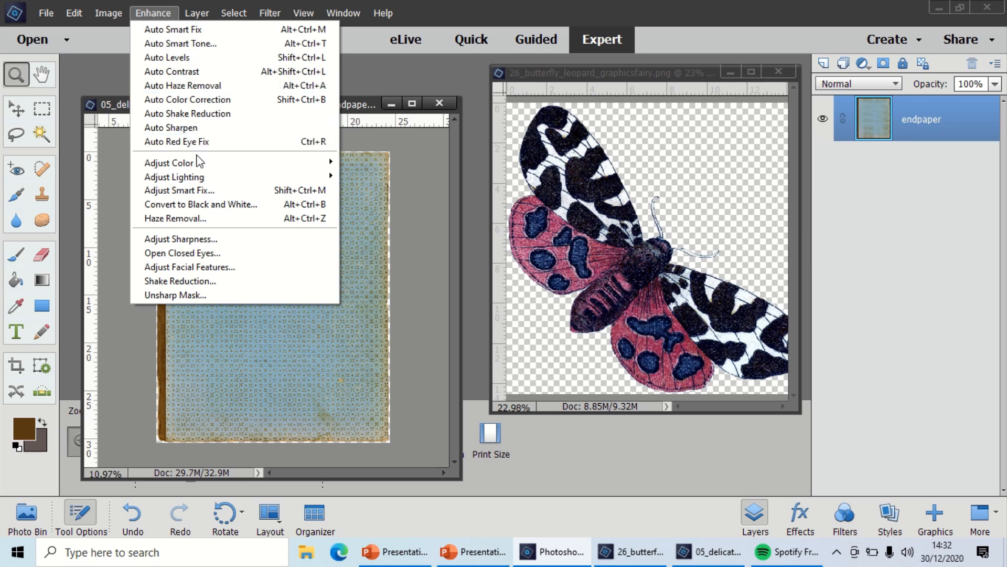
mouse_move(200, 166)
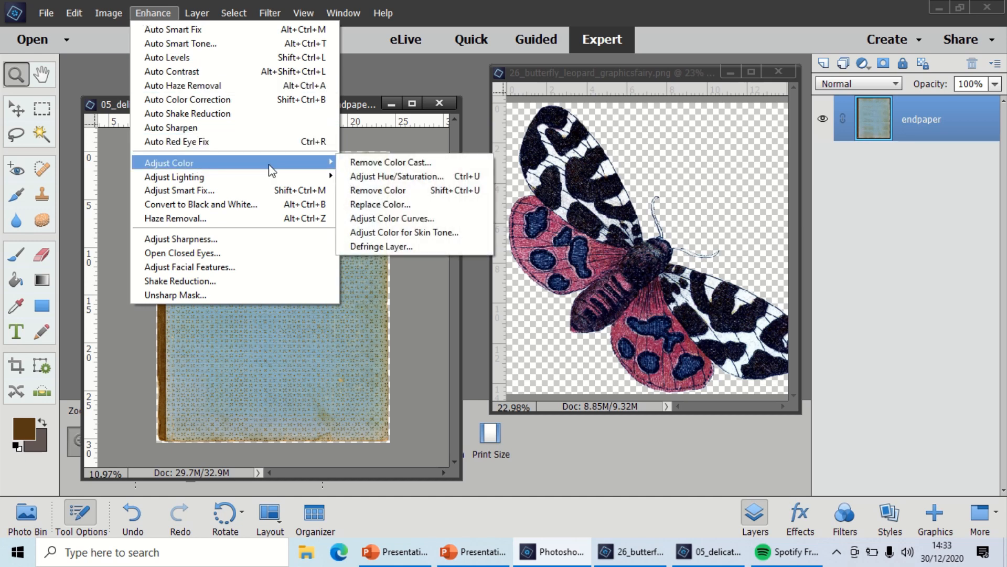
click(370, 205)
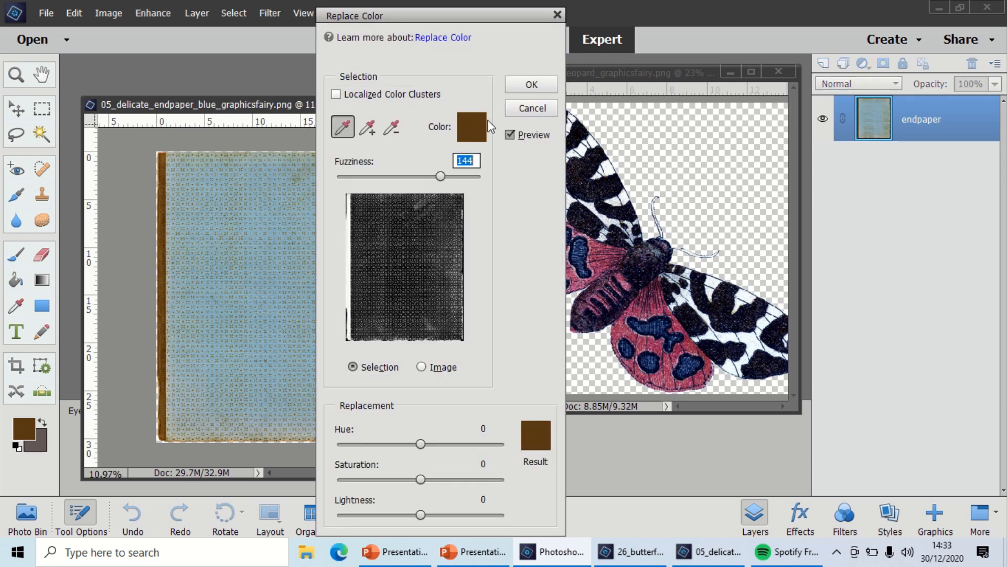
click(479, 132)
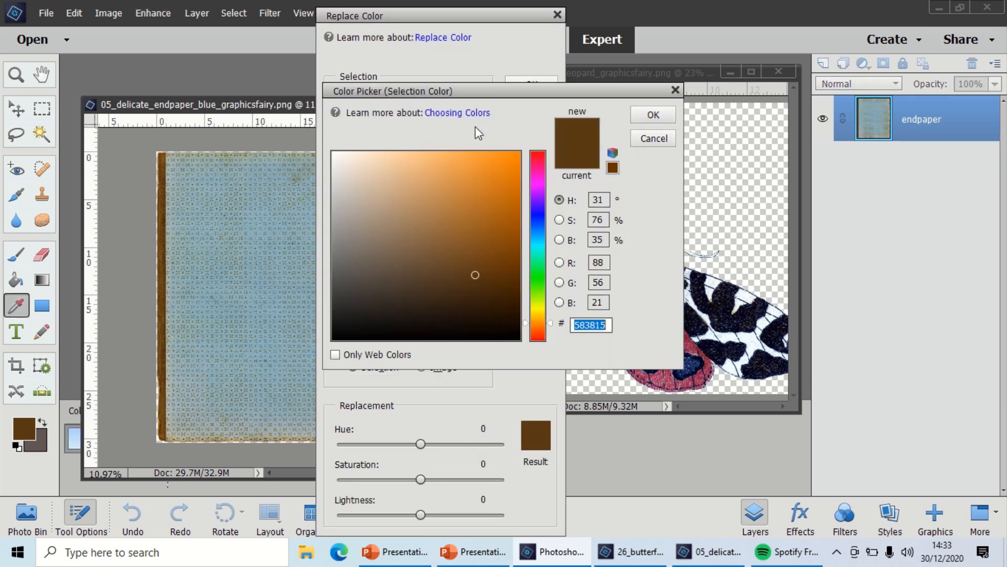
click(265, 210)
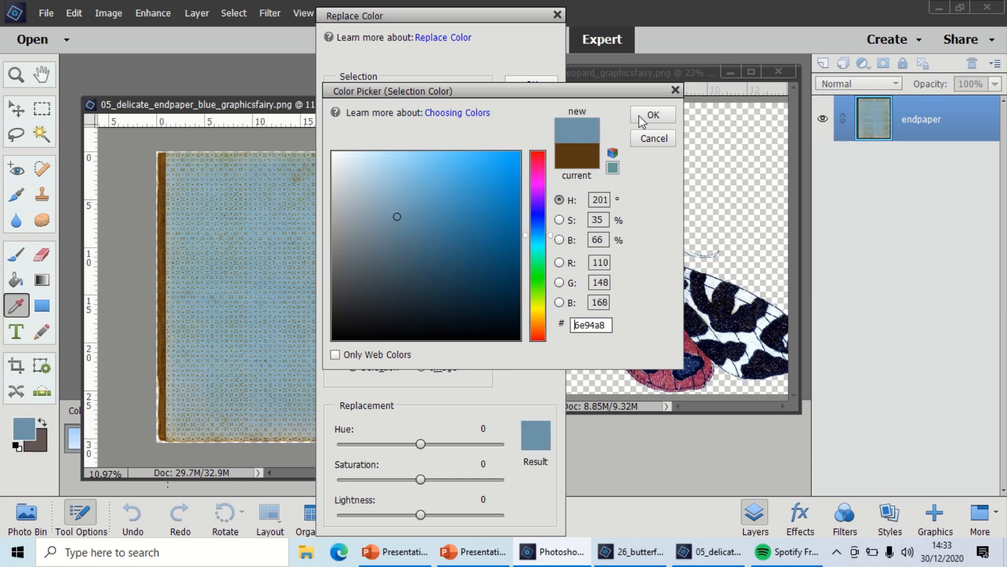
click(653, 114)
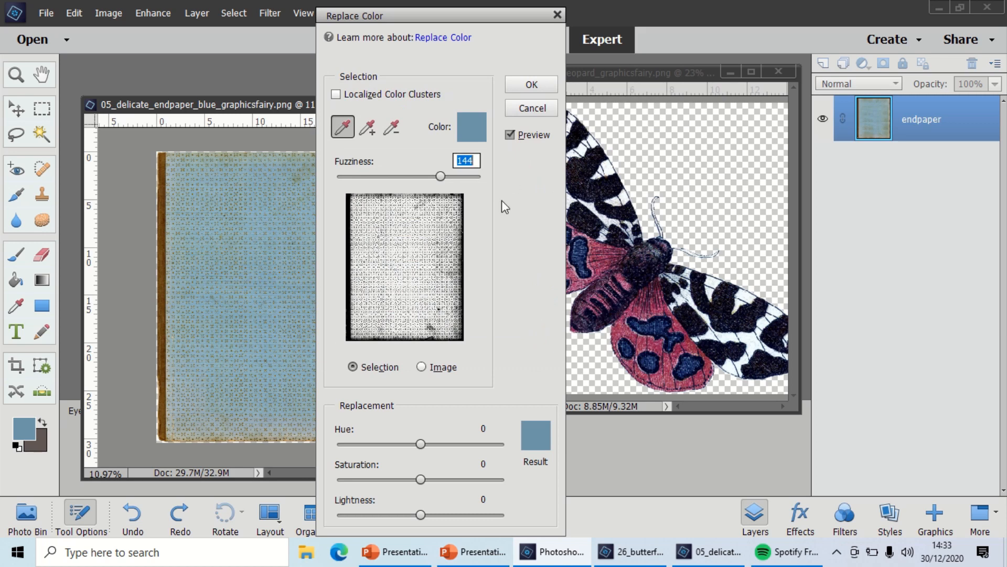
Sample the result color from the butterfly, trying dark purple 4c0f34 and settling on dark red 6e0013 from the lower wing
click(540, 436)
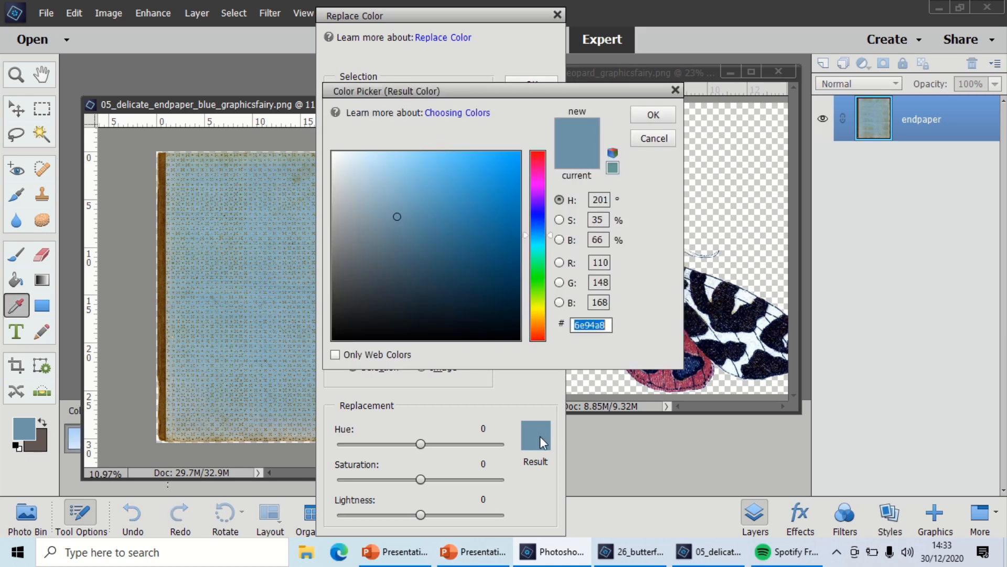
drag(556, 86, 314, 107)
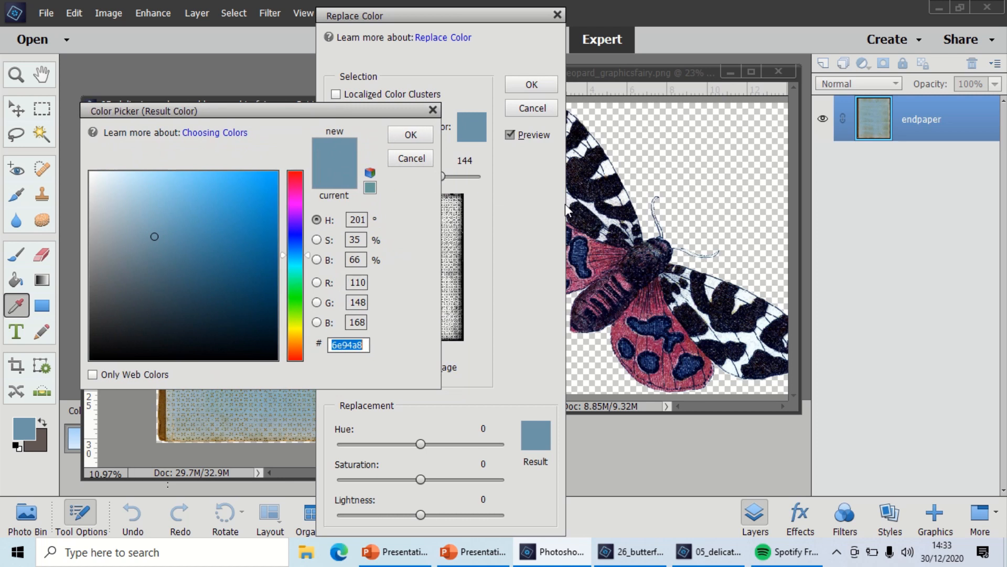
click(602, 261)
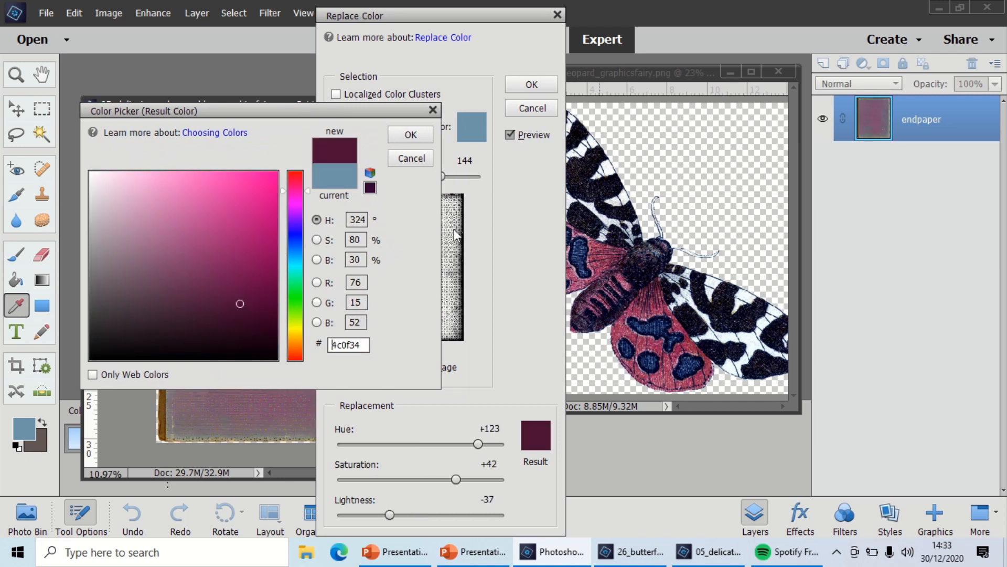
click(691, 339)
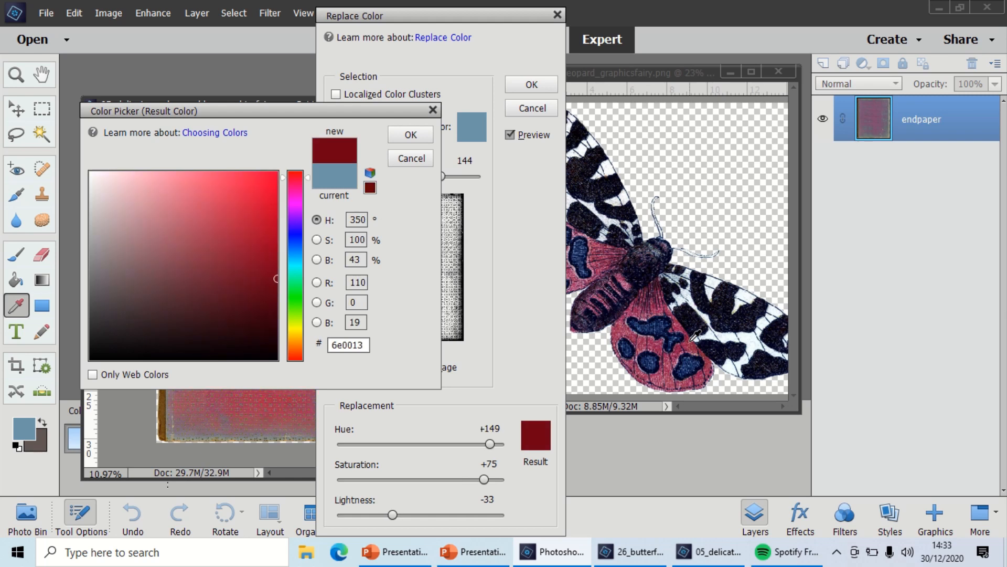
click(407, 136)
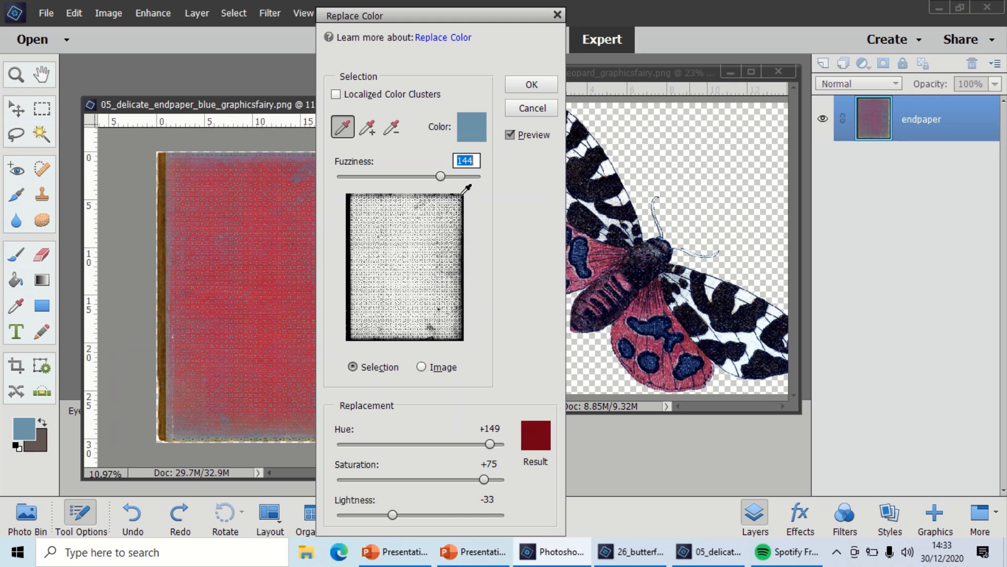
Adjust the color replacement to fuzziness 181, hue +142, saturation +79 and lightness -47, keeping the whole endpaper in view
drag(433, 20, 599, 14)
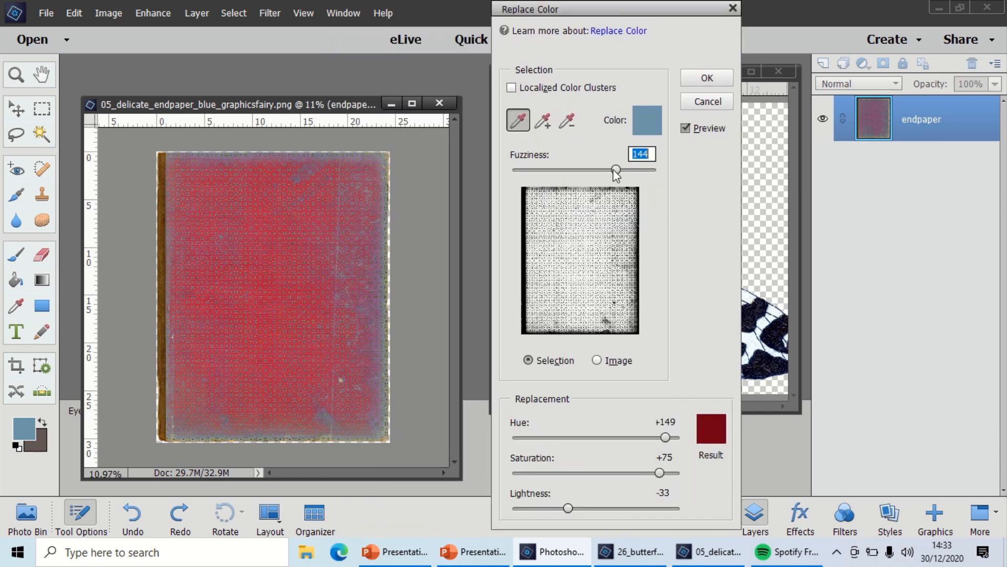
drag(613, 168, 642, 169)
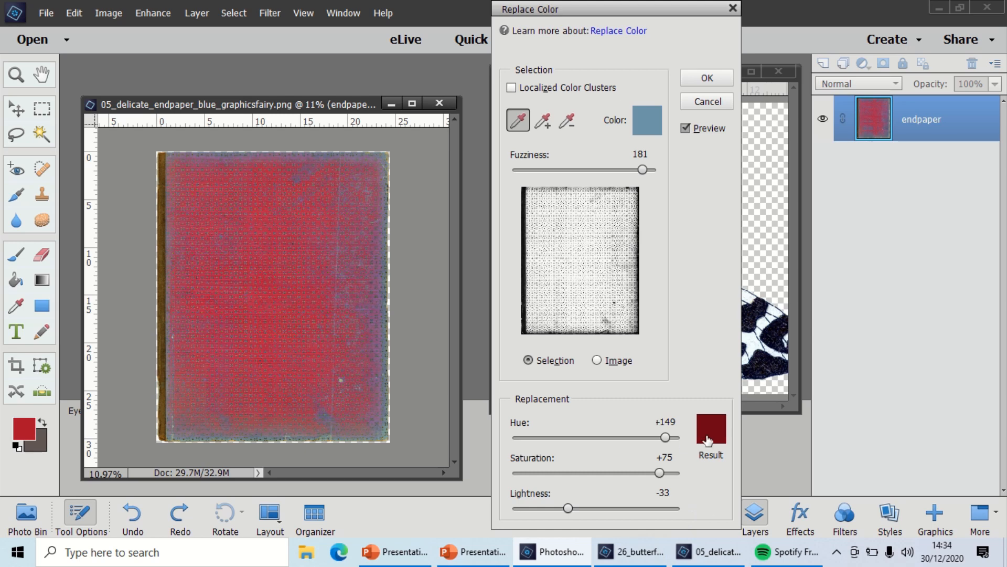
mouse_move(665, 439)
mouse_down()
mouse_move(629, 438)
mouse_move(663, 437)
mouse_up()
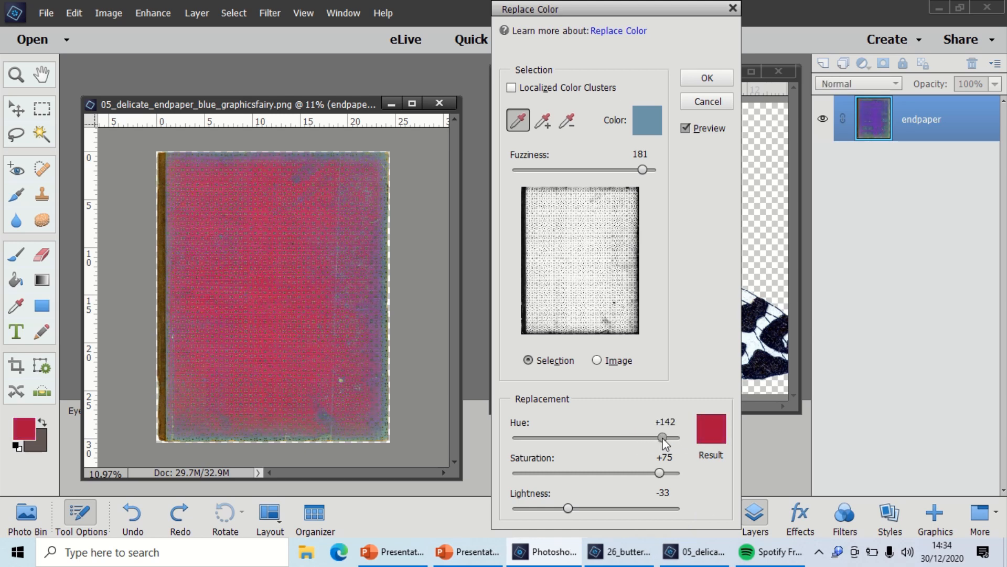
mouse_move(657, 475)
mouse_down()
mouse_move(678, 477)
mouse_move(652, 477)
mouse_move(663, 479)
mouse_up()
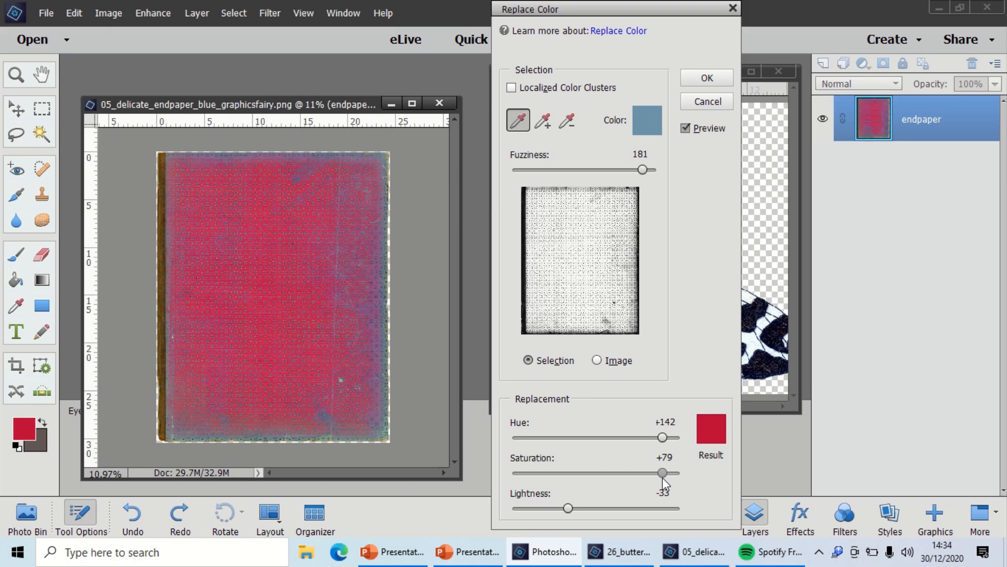
mouse_move(572, 517)
mouse_down()
mouse_move(593, 509)
mouse_move(557, 505)
mouse_up()
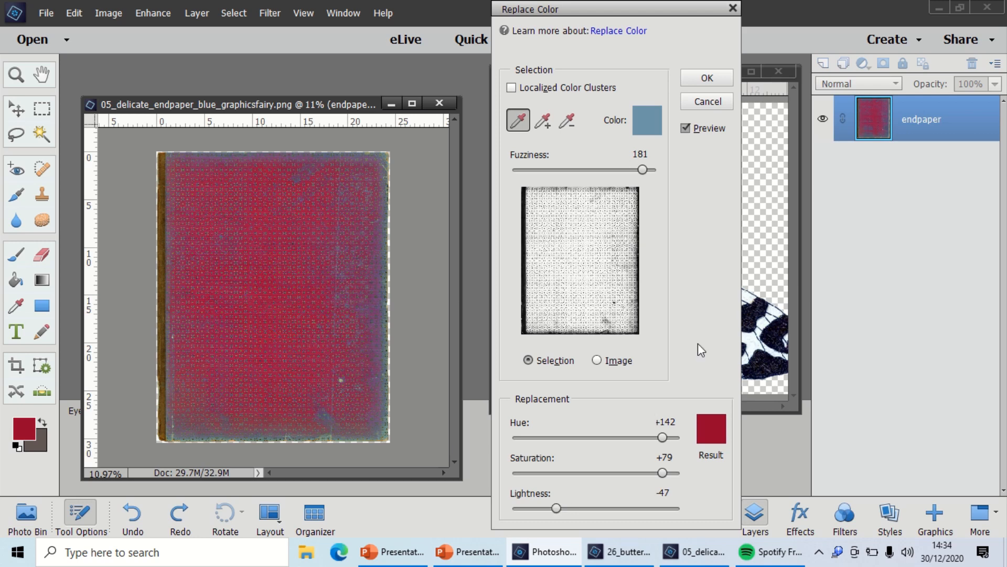
Shift the replacement to hue +129, saturation +68 and fuzziness 167, and apply it to the endpaper layer
drag(641, 172, 648, 171)
drag(662, 438, 671, 438)
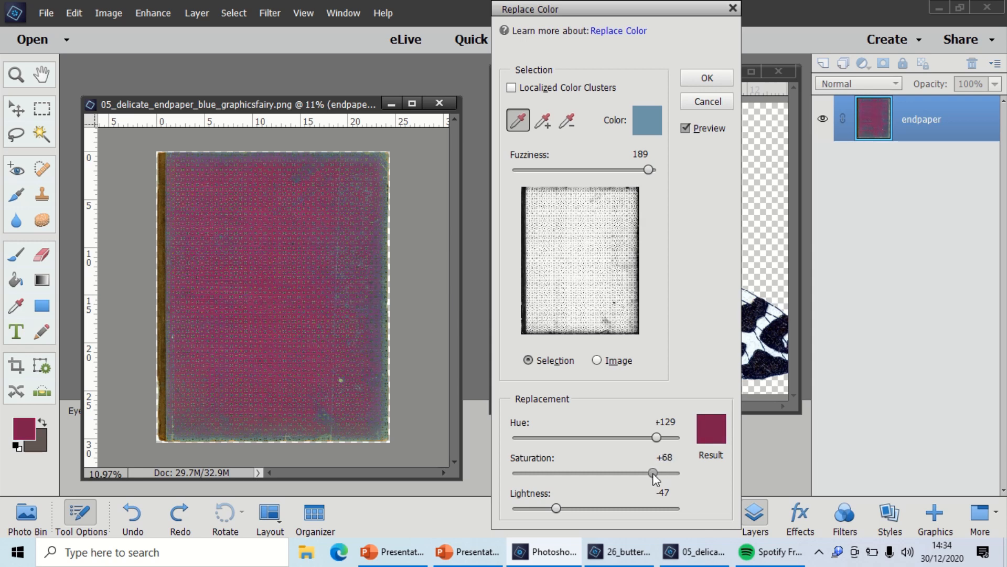
drag(644, 167, 633, 170)
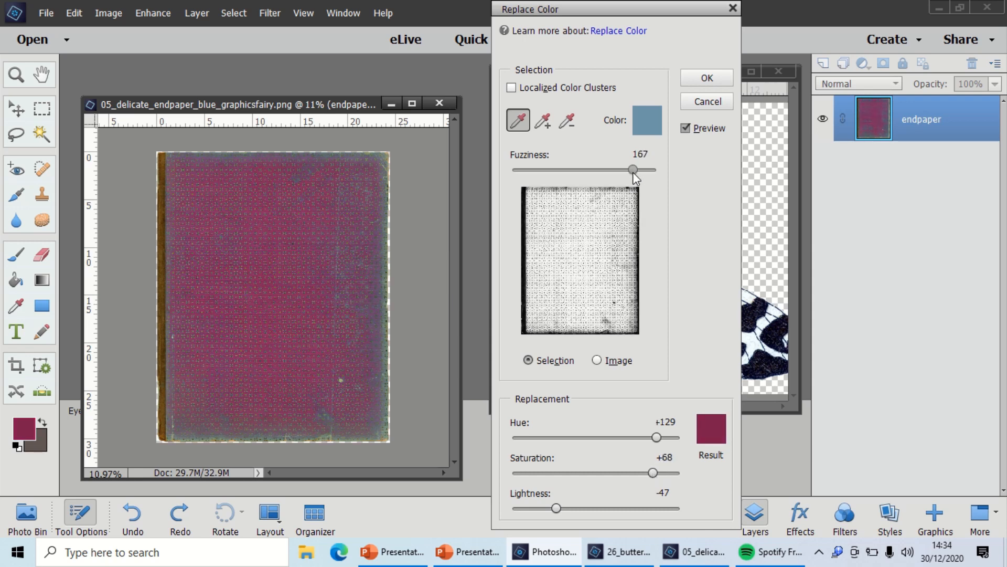
click(705, 81)
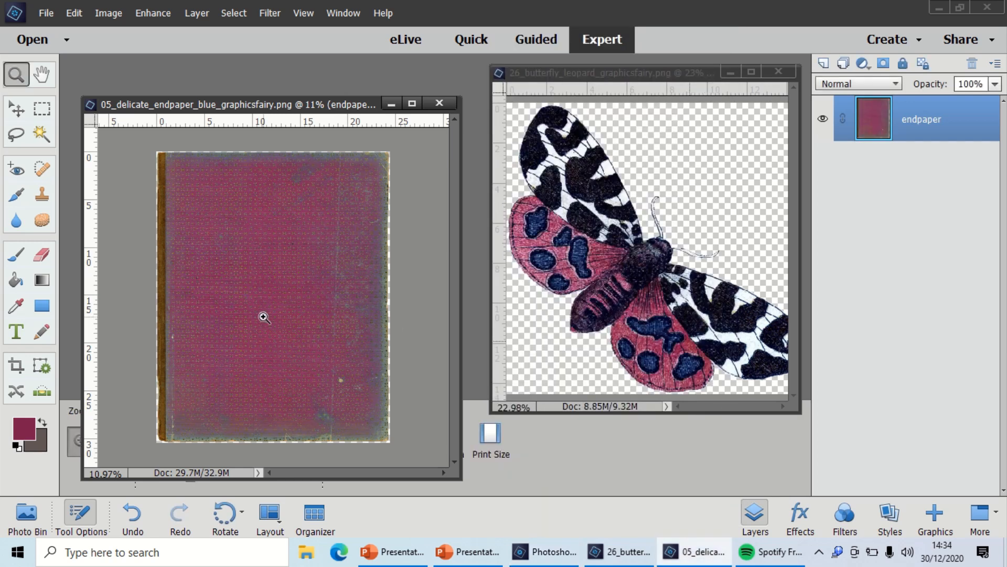
click(413, 102)
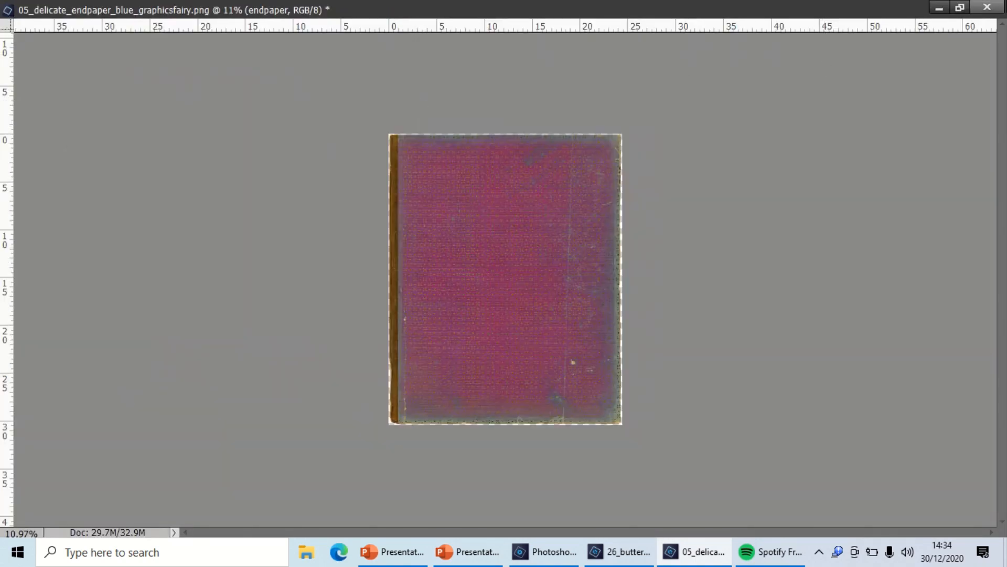
click(960, 7)
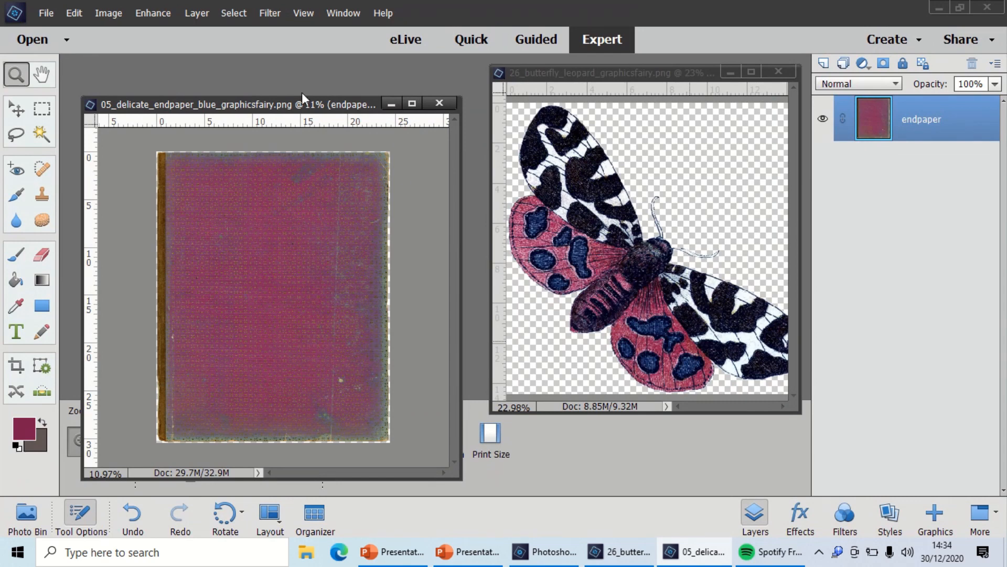
drag(289, 102, 289, 101)
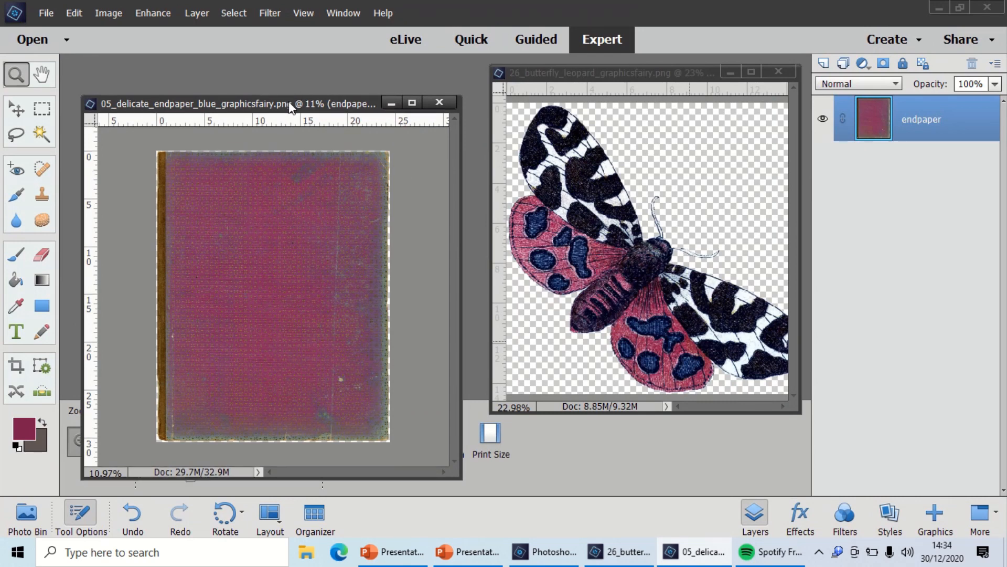
click(56, 13)
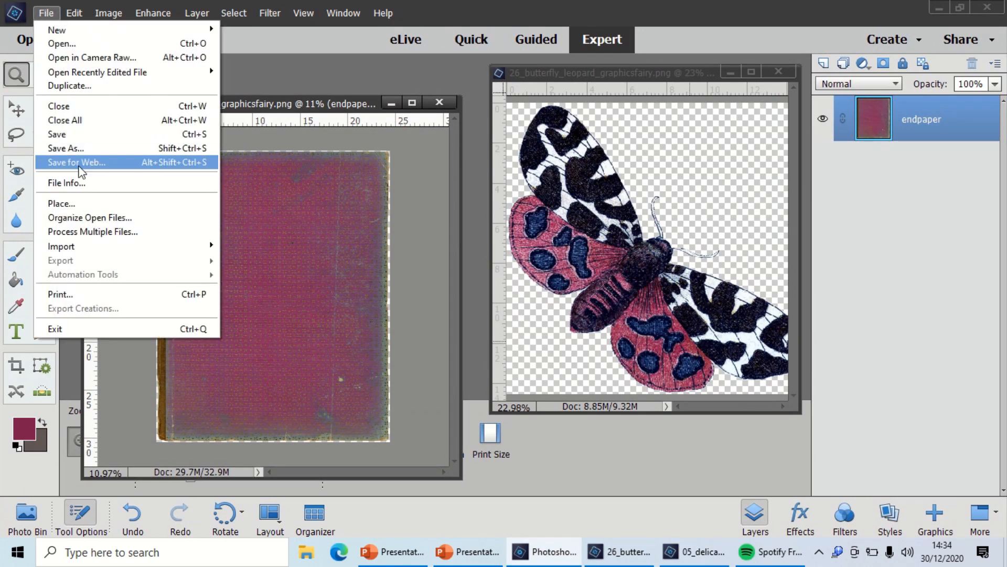
click(345, 255)
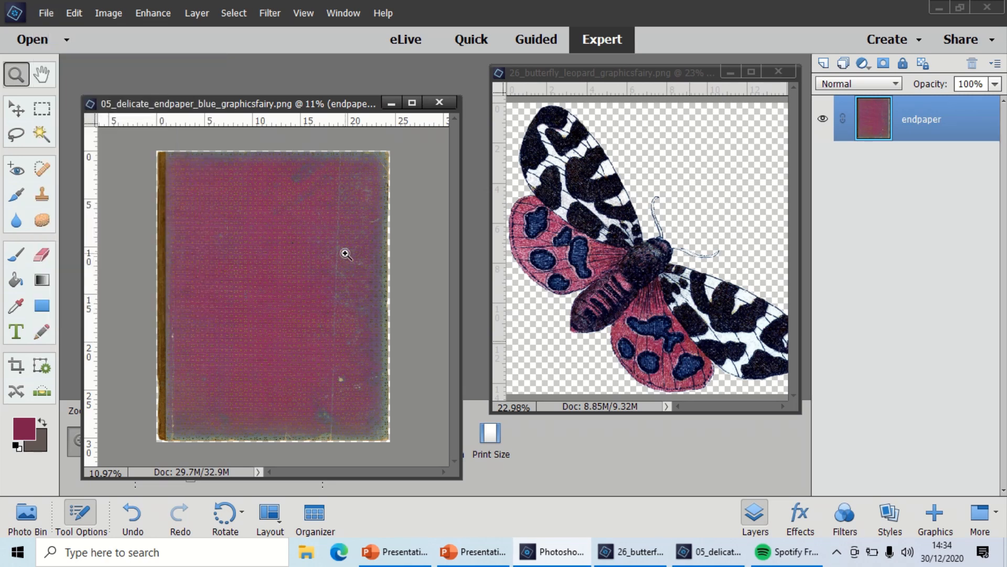
Close the recolored endpaper image, saving it as a PNG copy named "pink delicate endpaper" in ENDPAPER IMAGES with Smallest / Slow compression and no interlacing
click(439, 102)
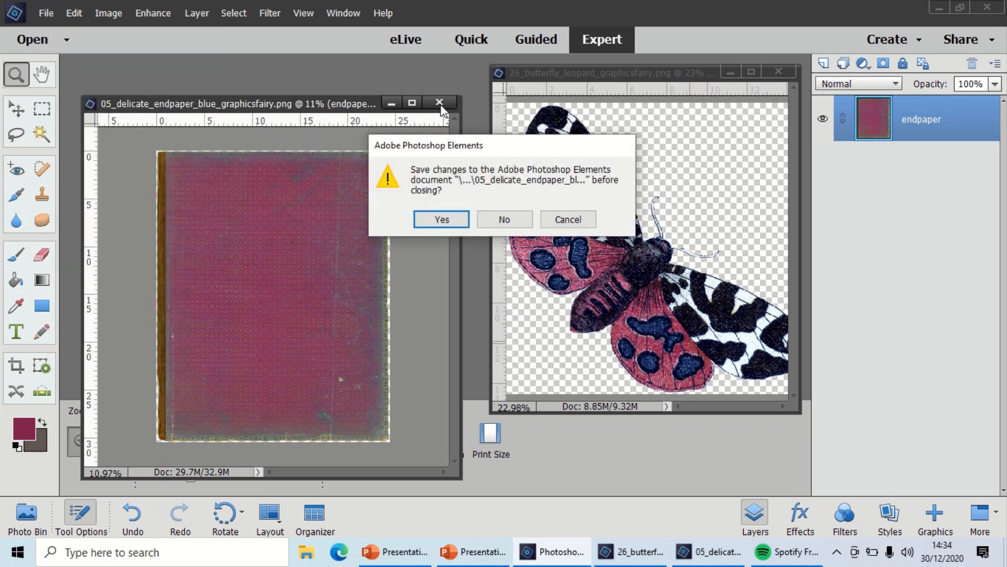
click(441, 219)
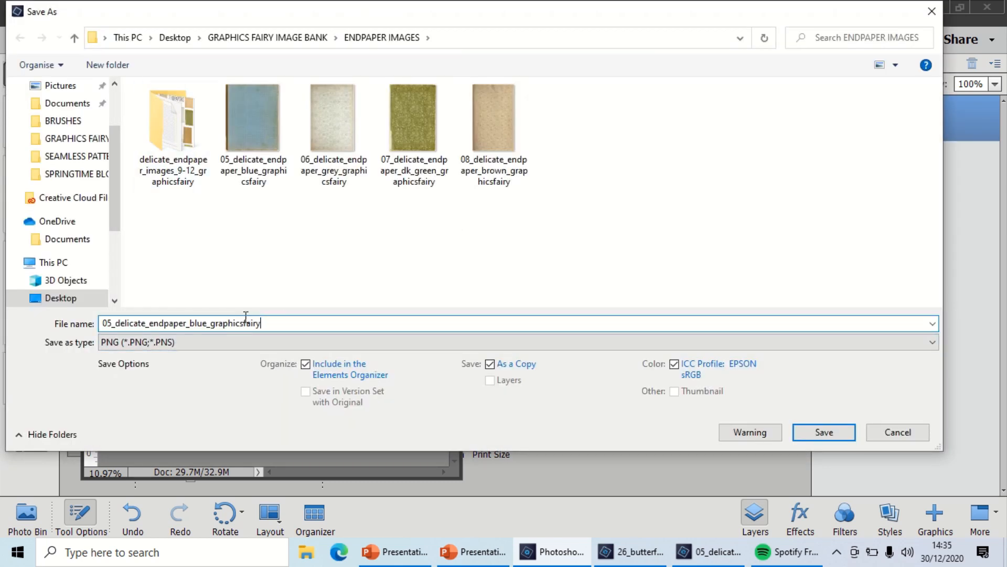
text(pink)
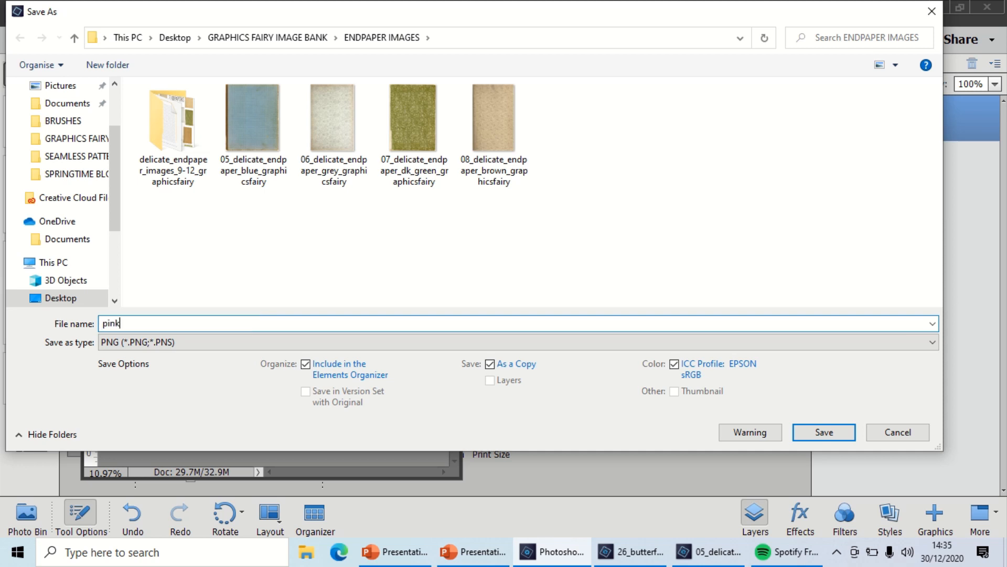
text( delicate endpaper)
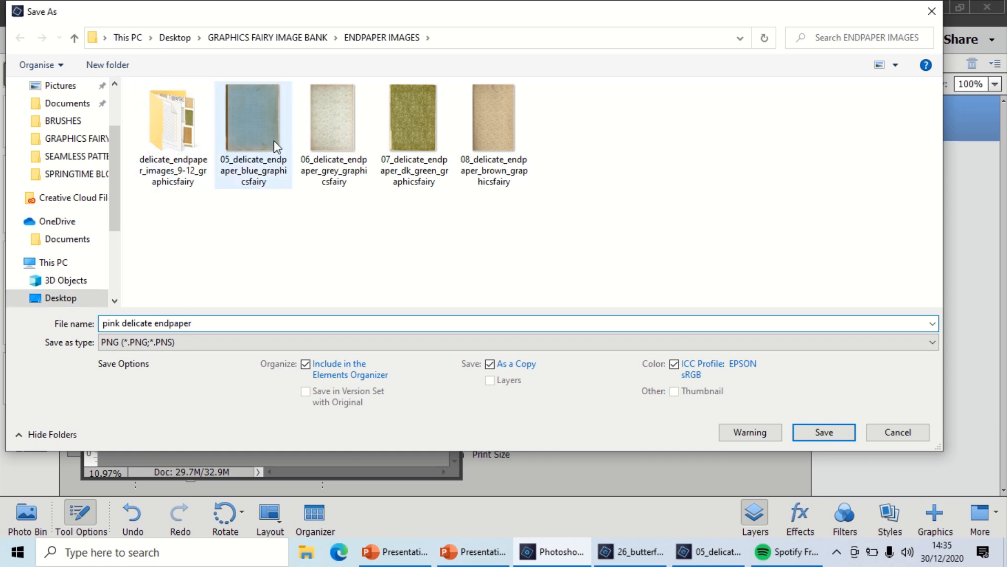
click(829, 441)
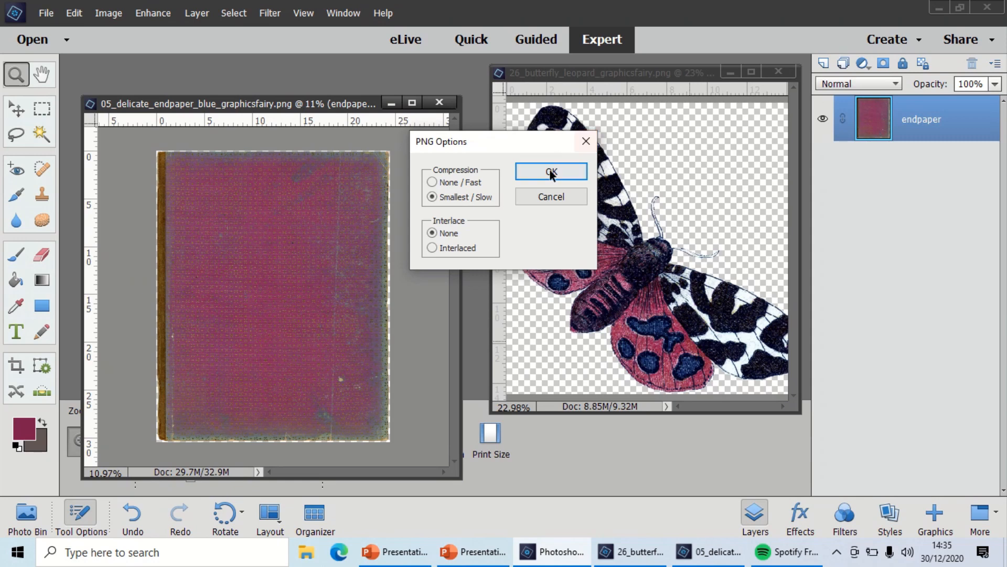
click(551, 172)
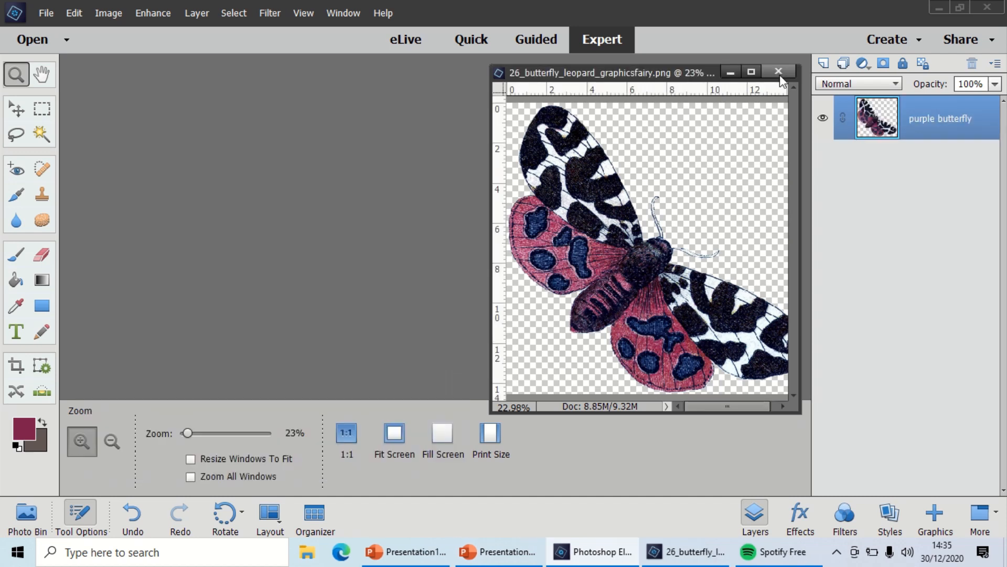
Close the leopard butterfly image without saving its changes
click(779, 74)
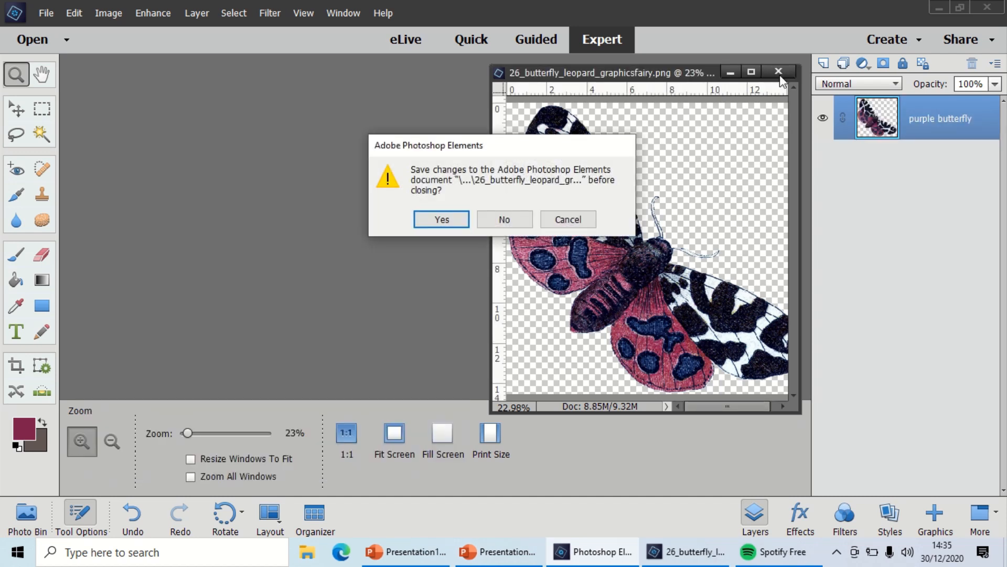
click(515, 218)
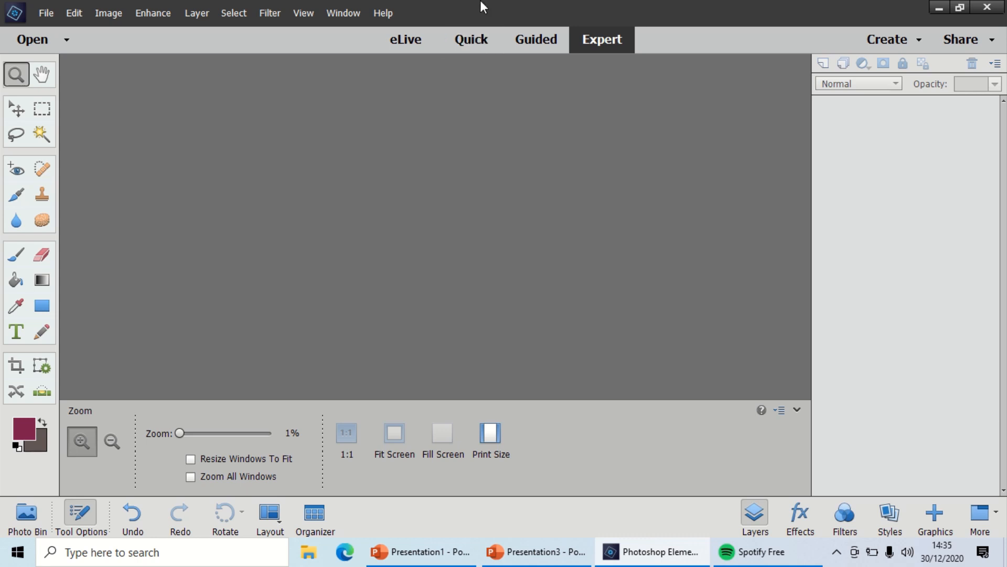
mouse_move(480, 3)
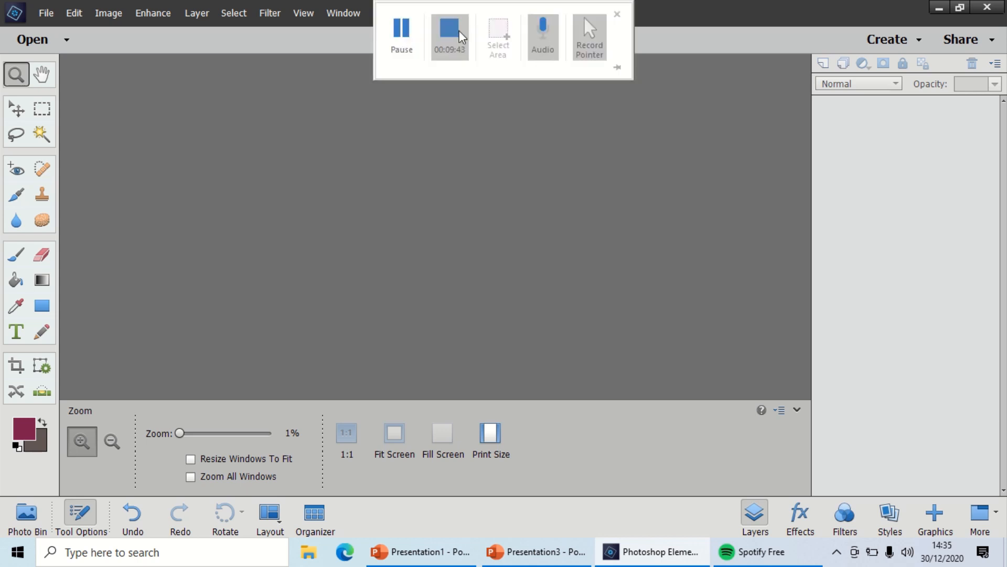